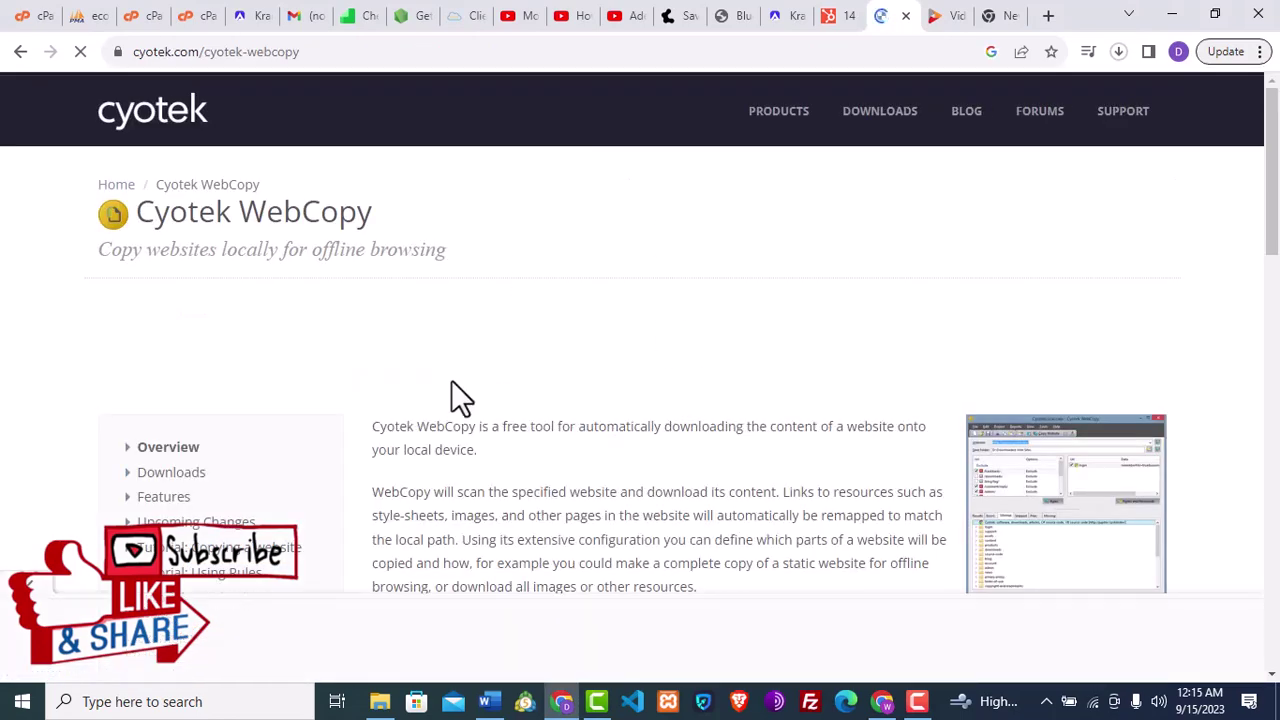
Step: Open the cyotek.com Downloads page and scroll through the product installer tables
mouse_move(878, 130)
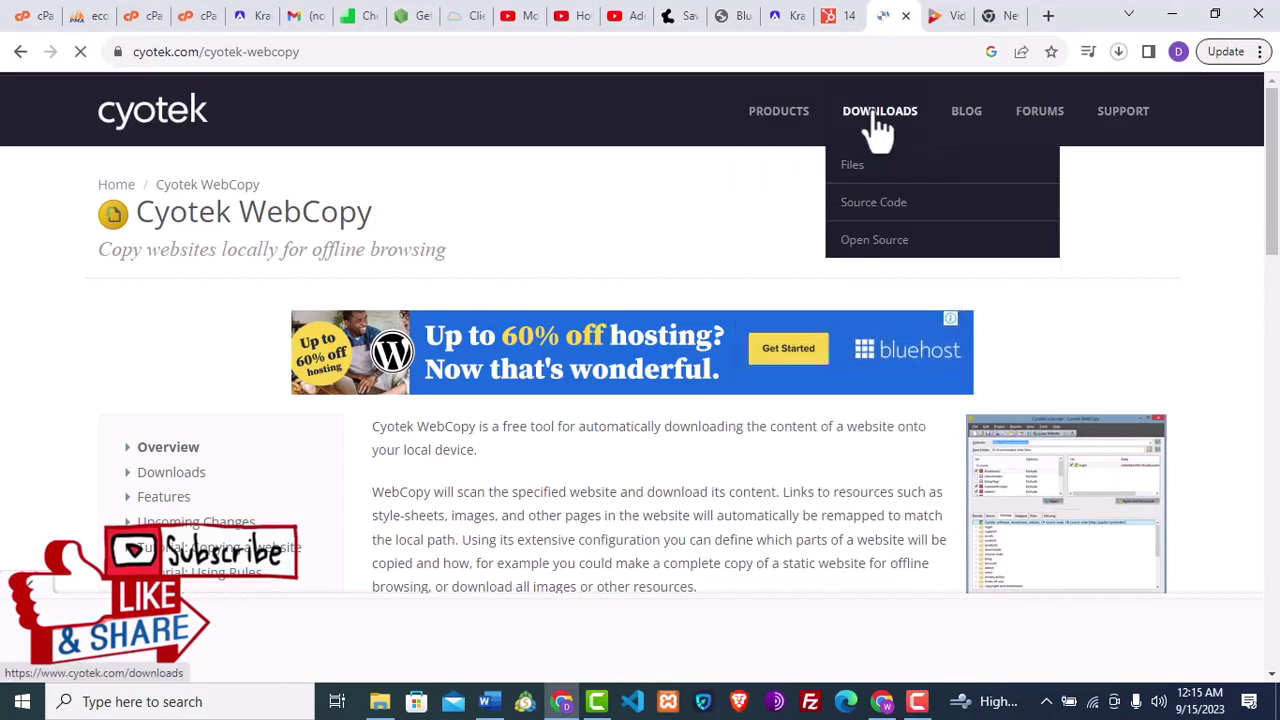
click(878, 130)
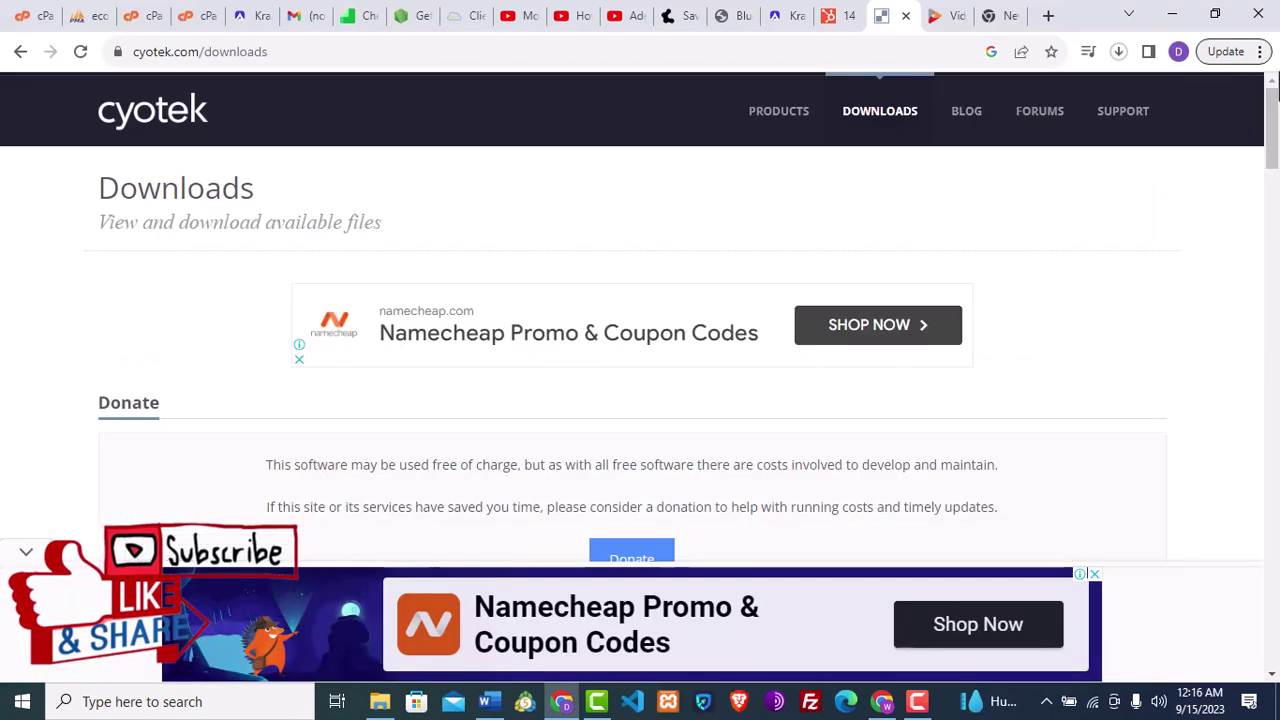
drag(1274, 90, 1275, 228)
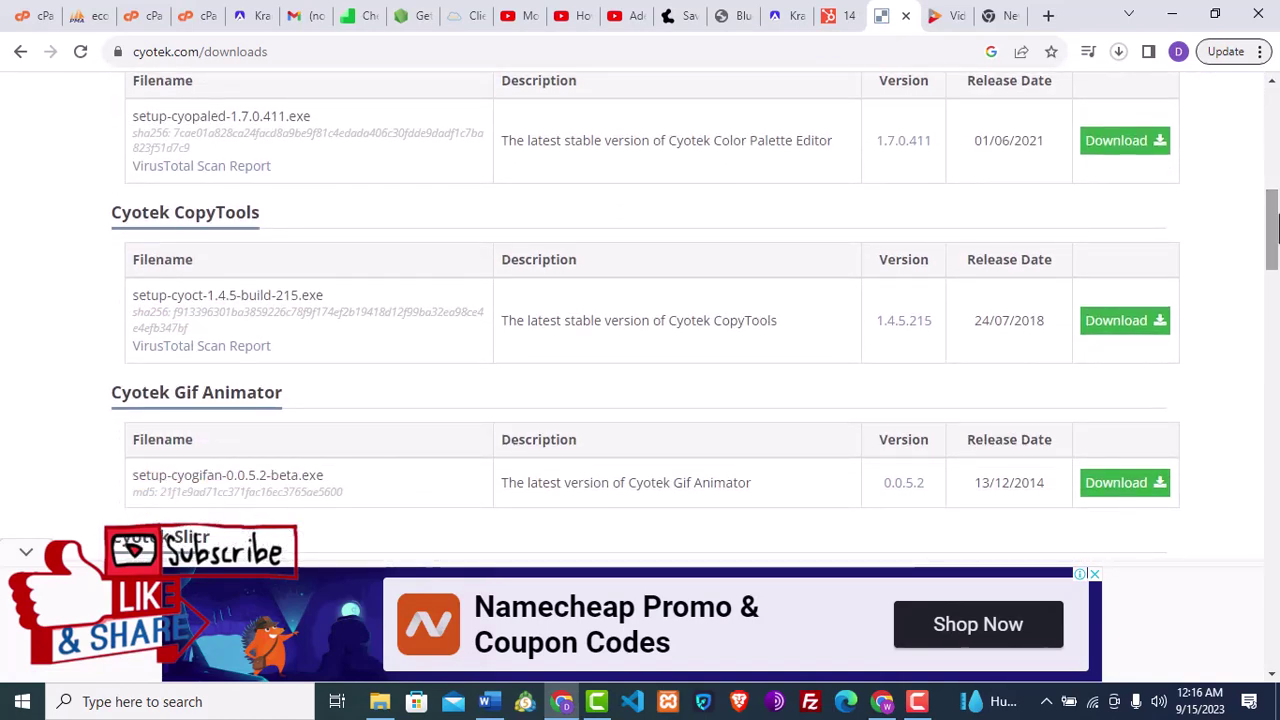
drag(1274, 228, 1274, 194)
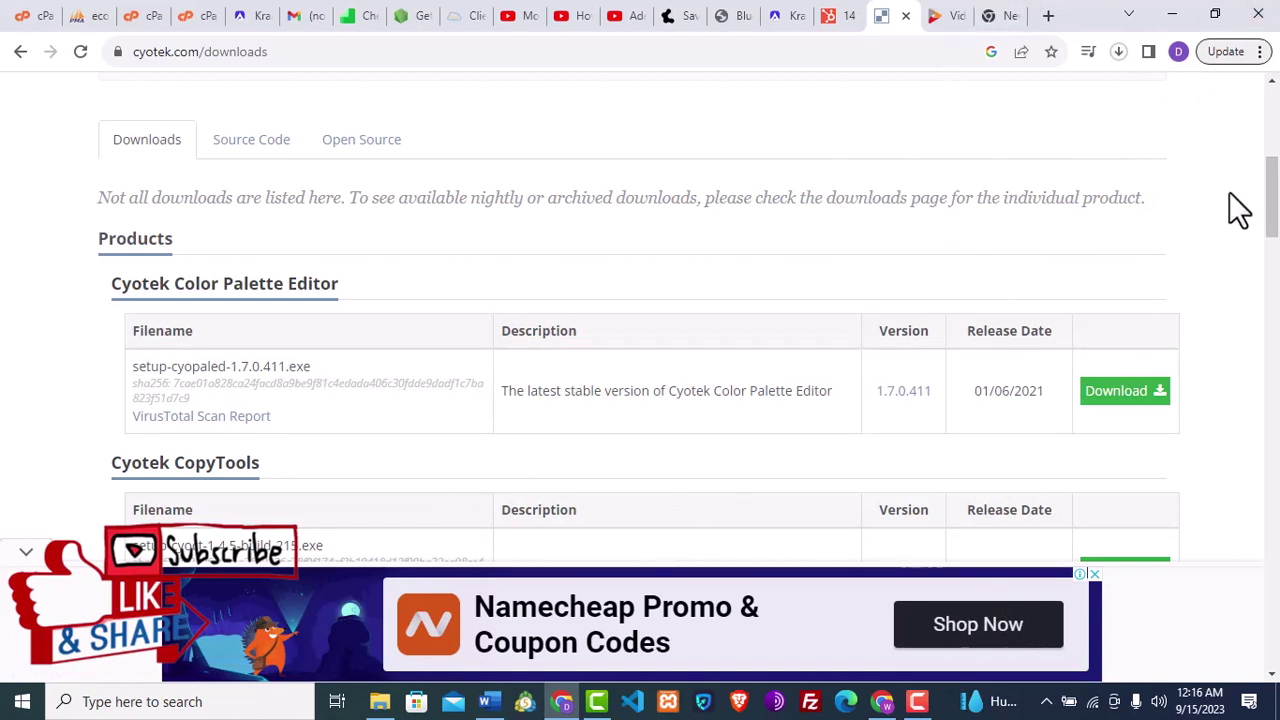
Step: Minimise Chrome and the Downloads folder window, then select the WebCopy desktop shortcut
click(1172, 20)
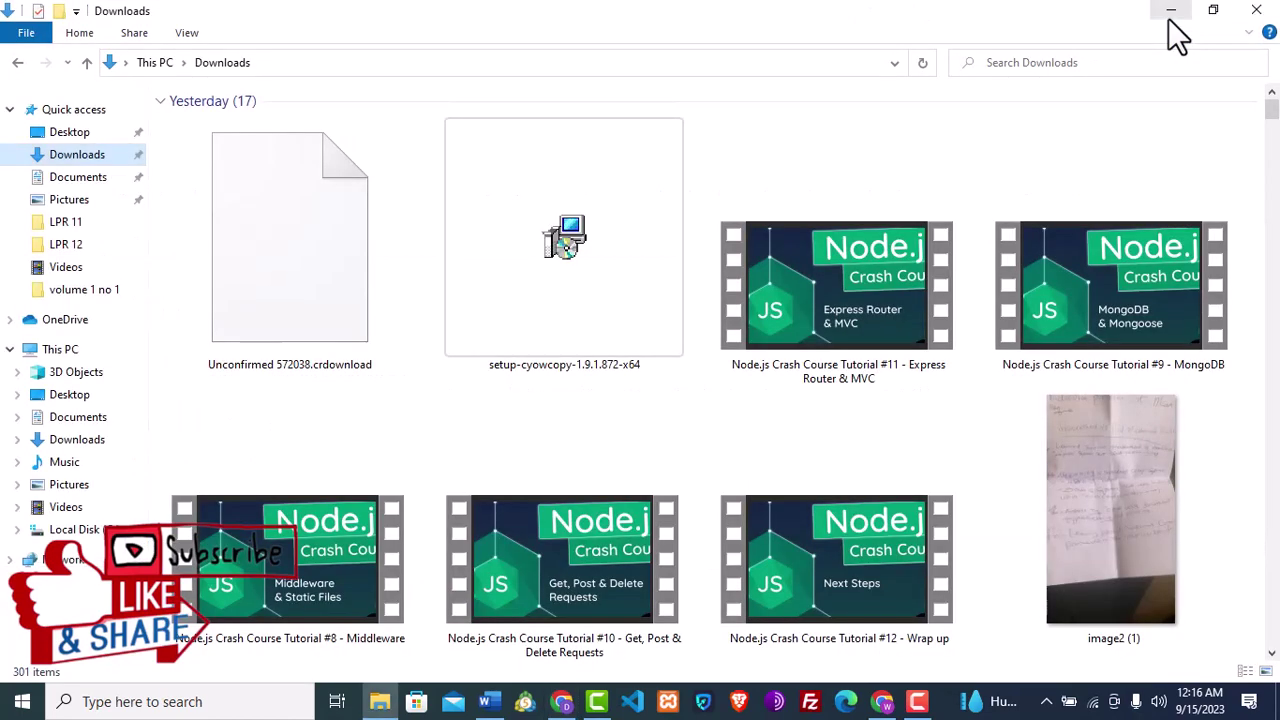
click(1168, 14)
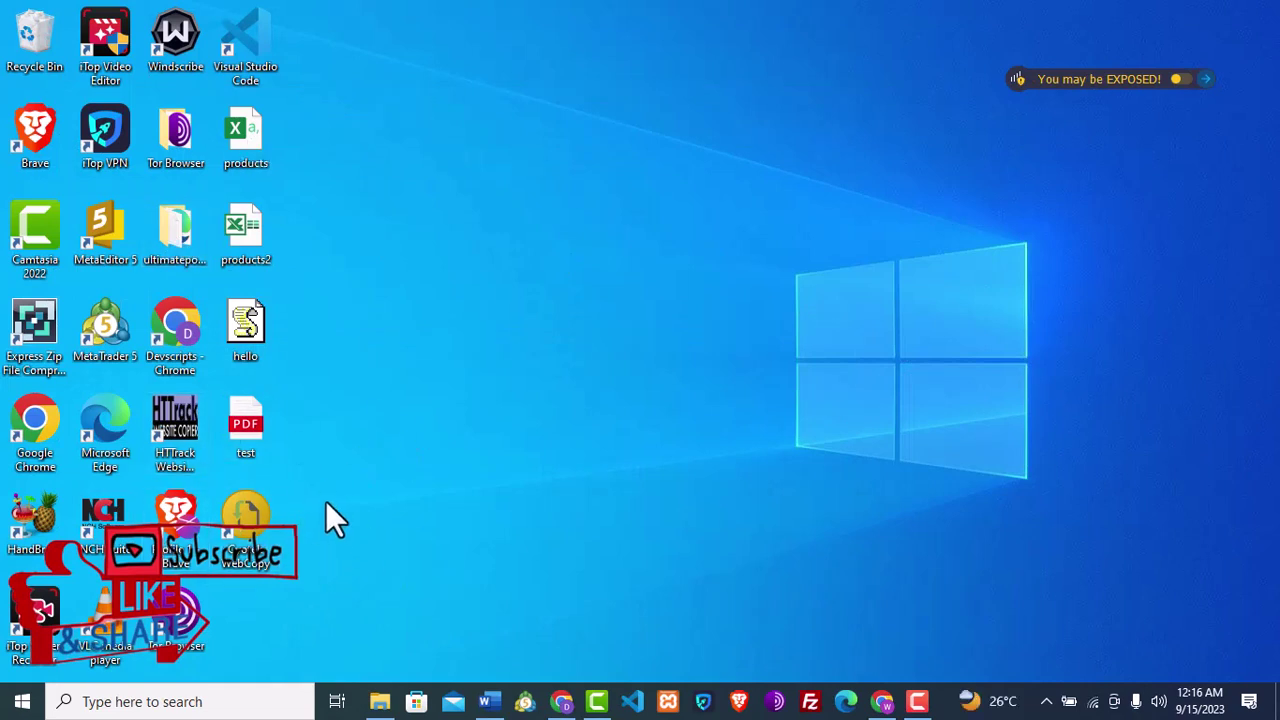
click(254, 523)
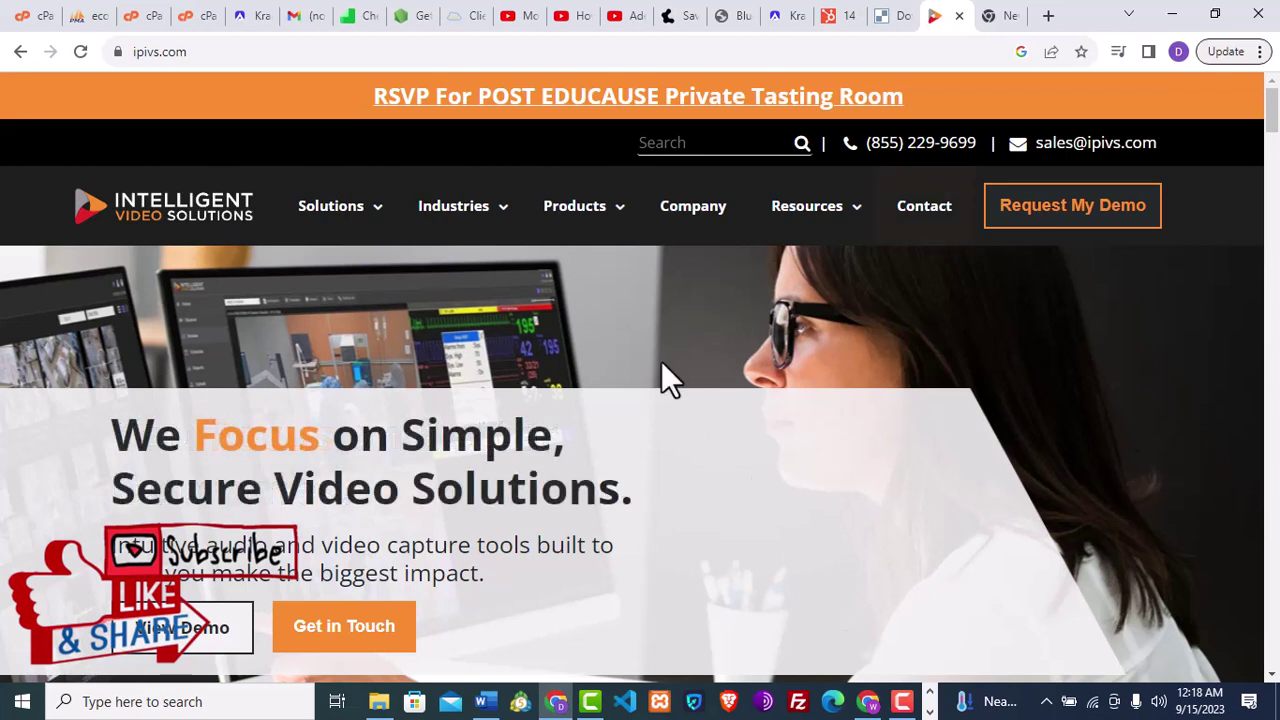
click(326, 55)
double_click(326, 55)
click(321, 55)
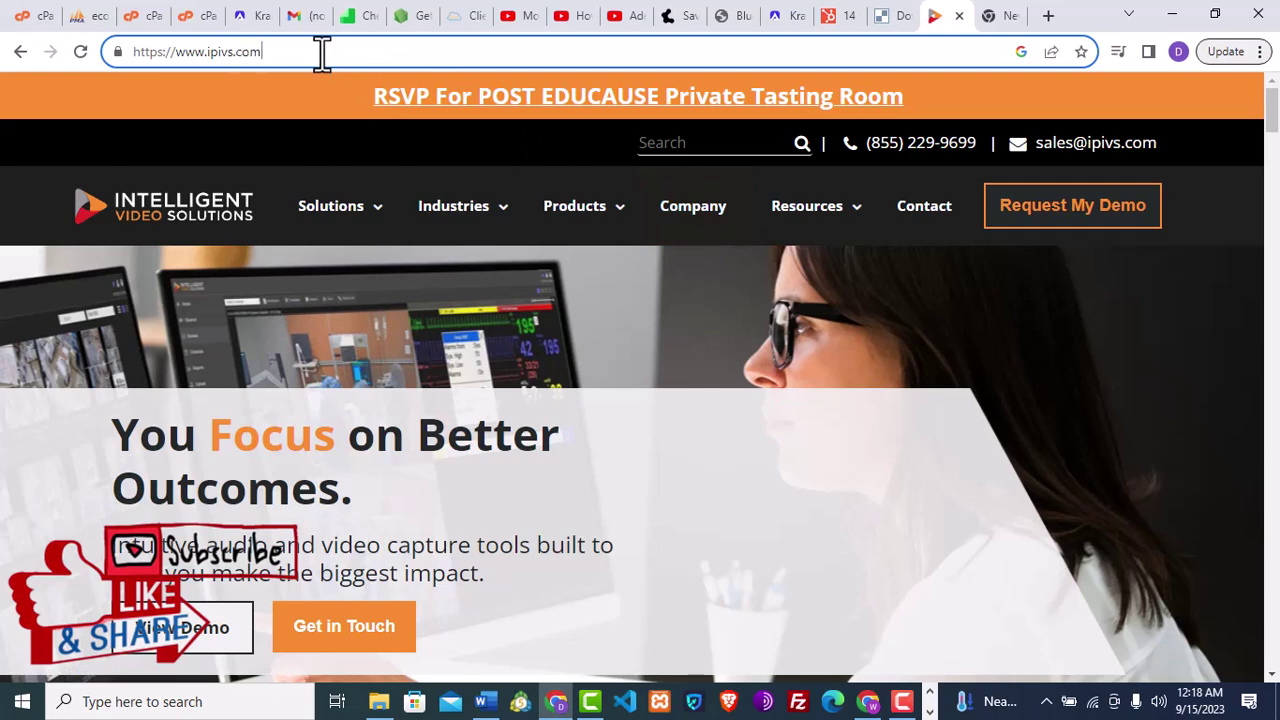
triple_click(321, 55)
right_click(321, 55)
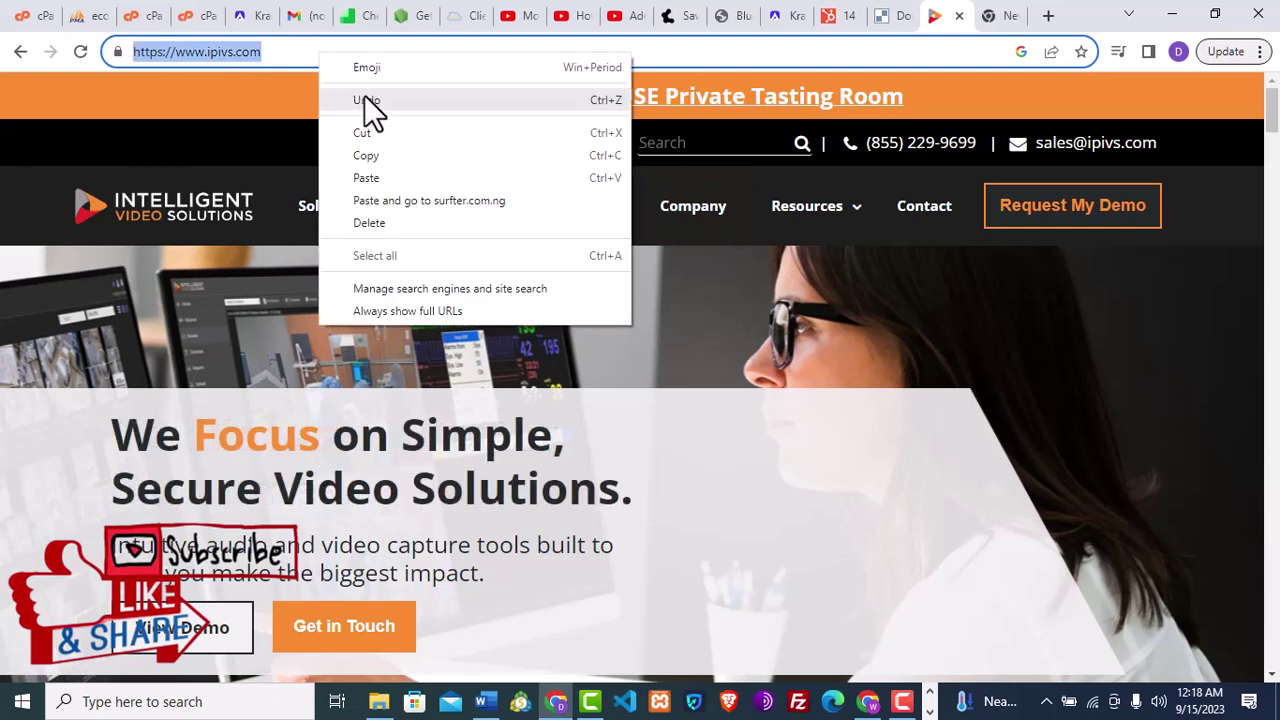
click(373, 160)
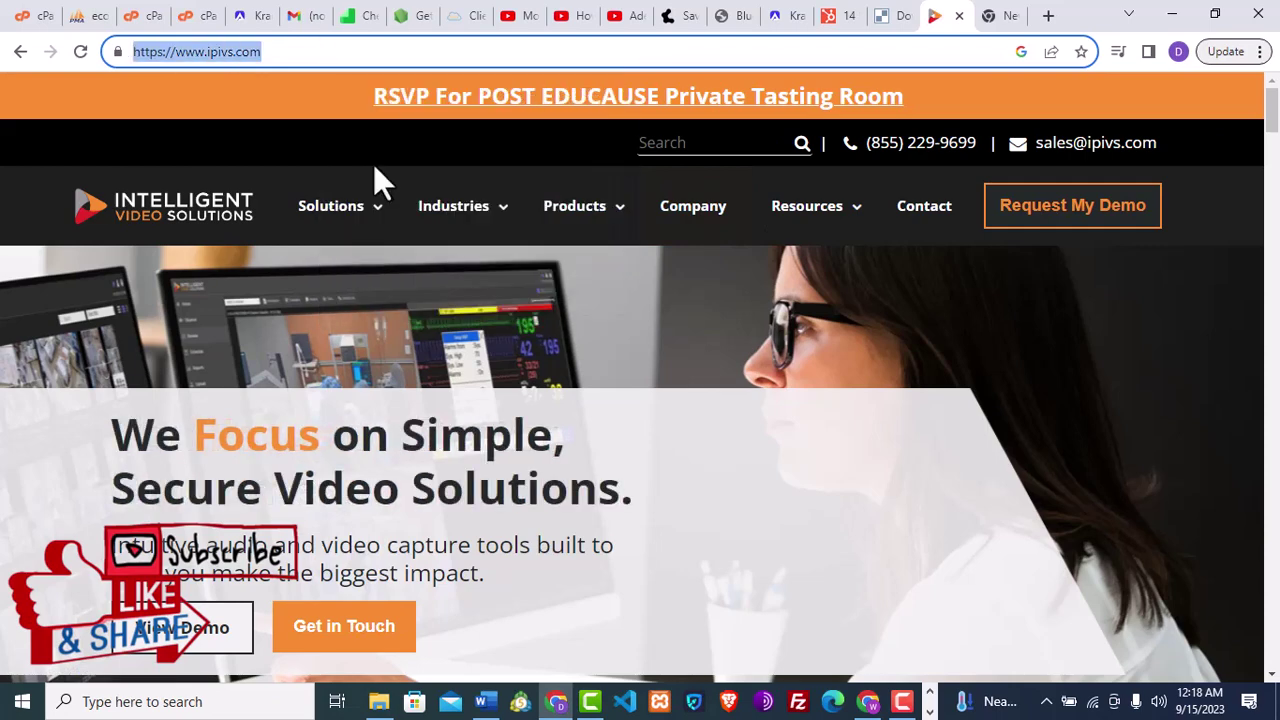
click(930, 712)
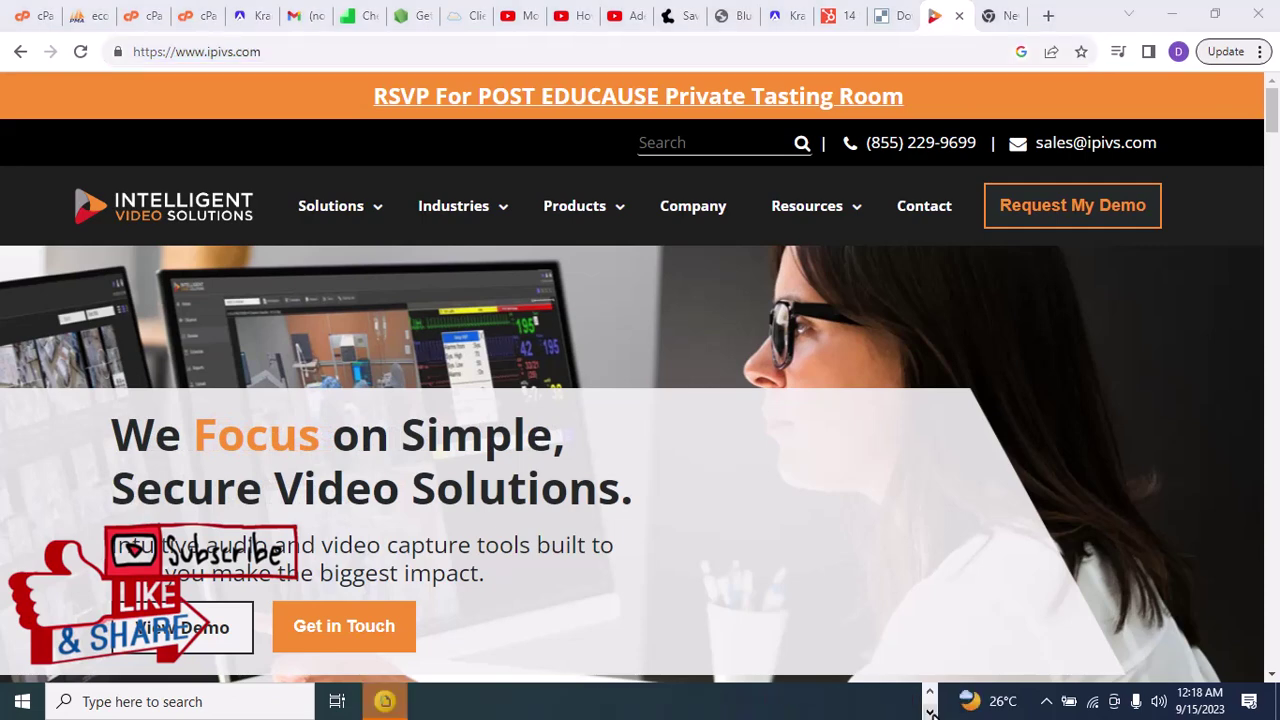
click(383, 705)
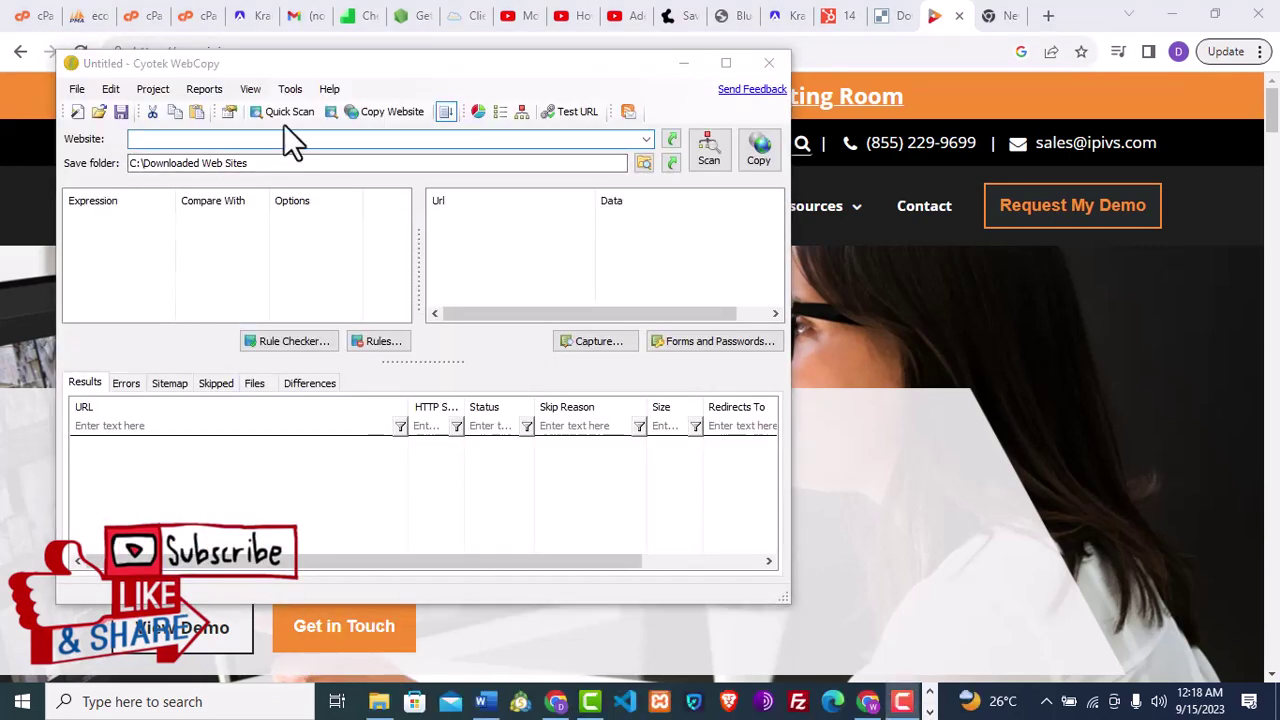
click(218, 138)
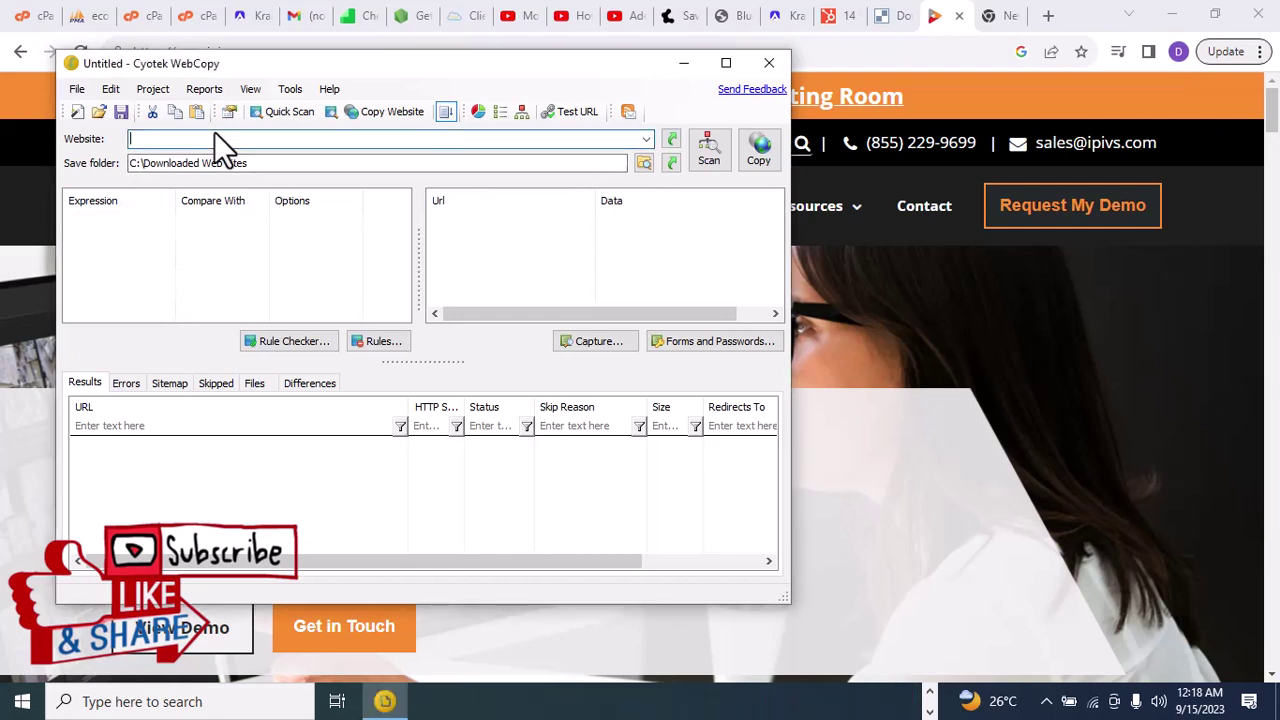
right_click(218, 138)
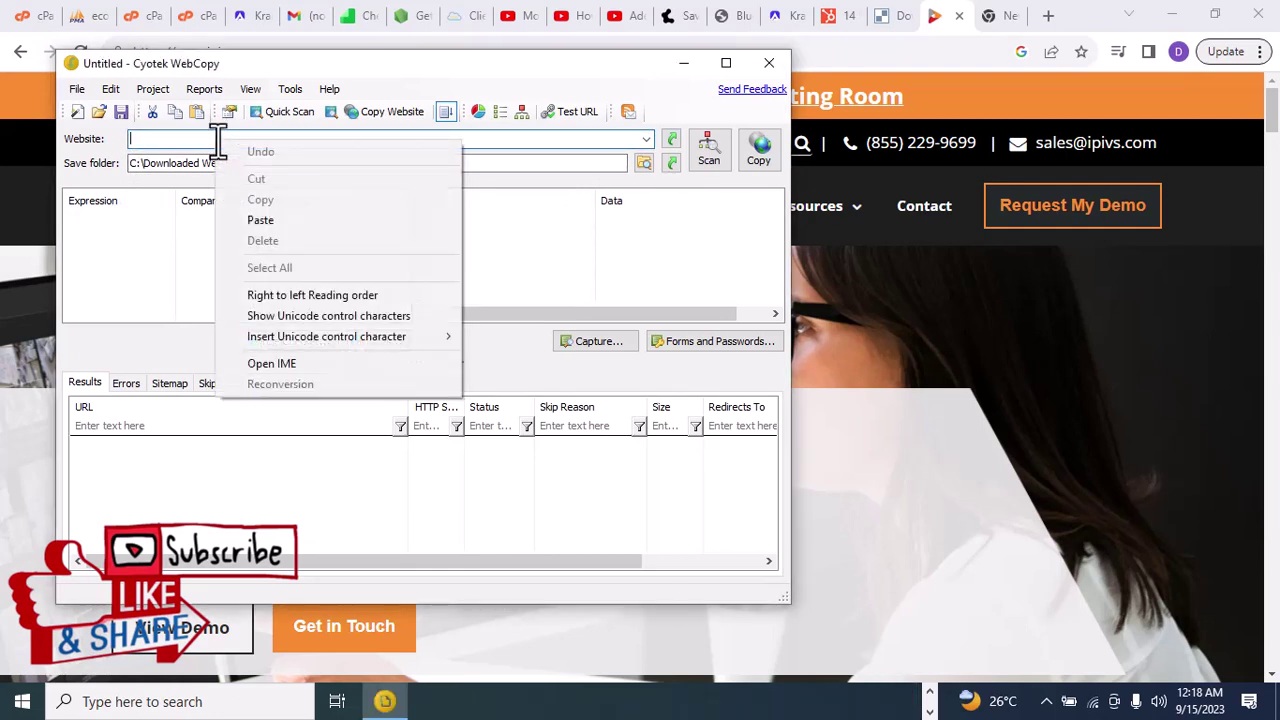
click(302, 220)
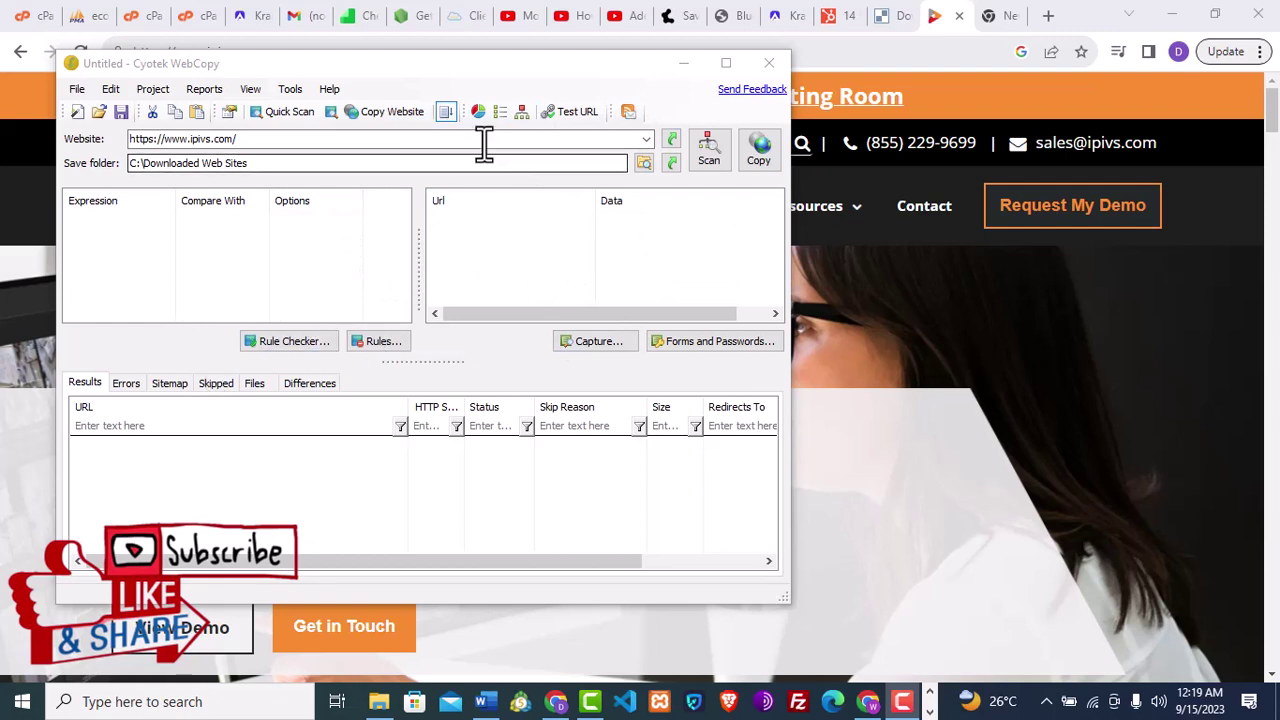
Step: Choose the Desktop as the save folder and start copying the website
click(643, 163)
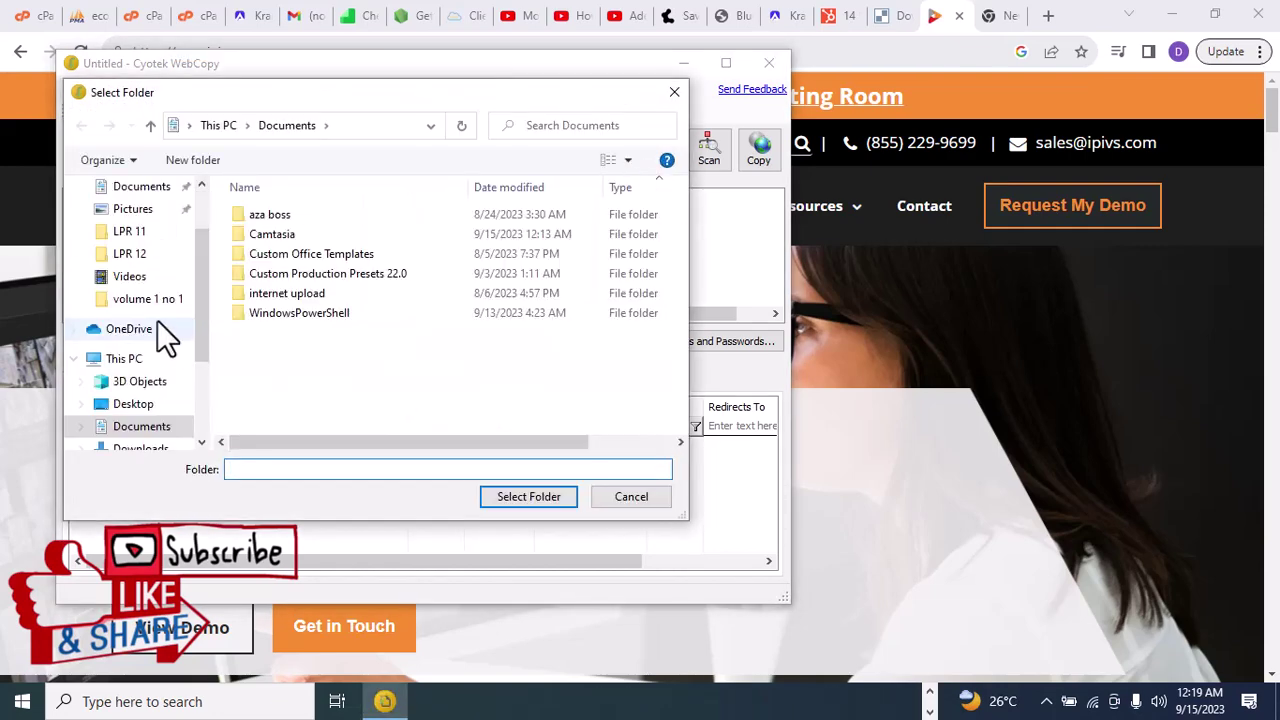
drag(201, 301, 201, 294)
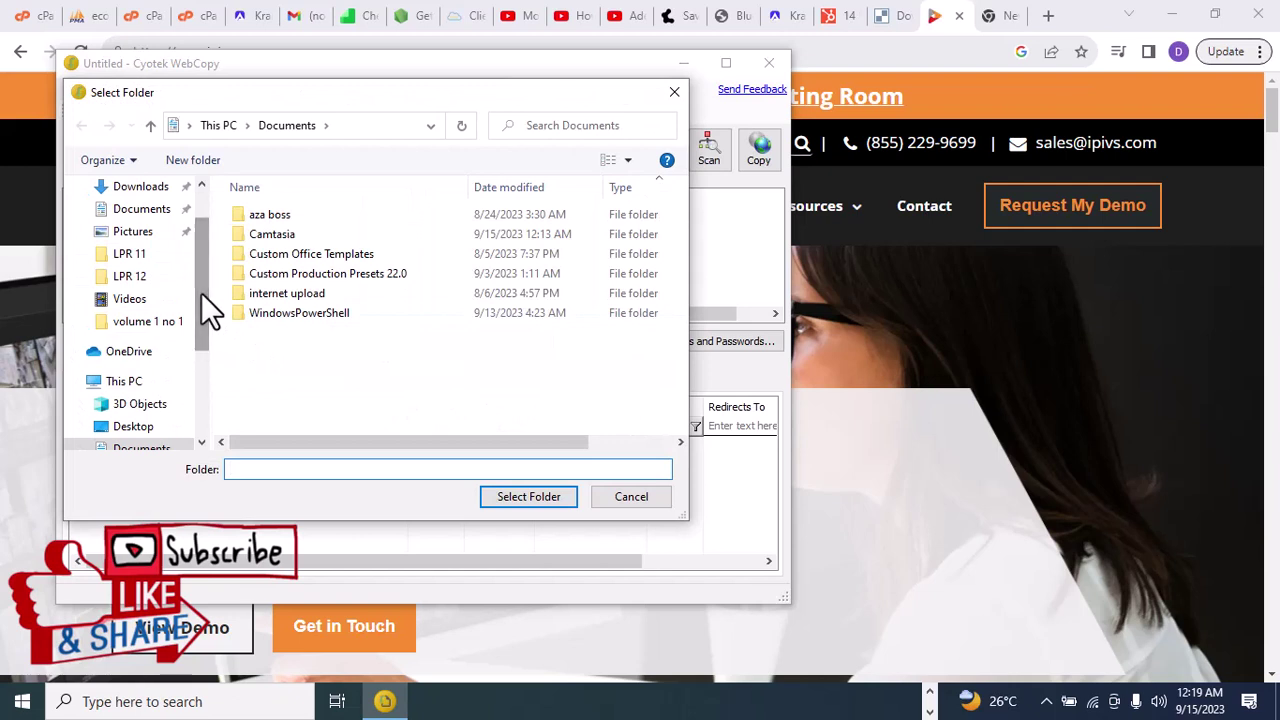
click(161, 423)
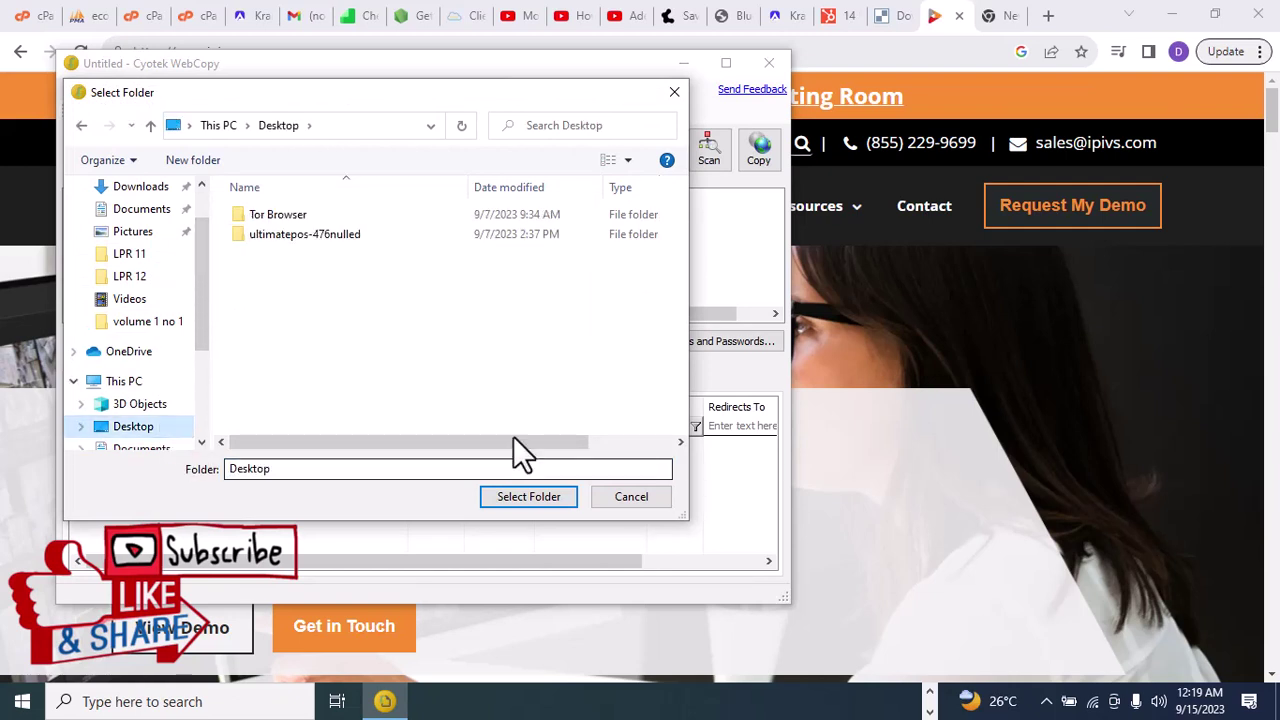
click(527, 497)
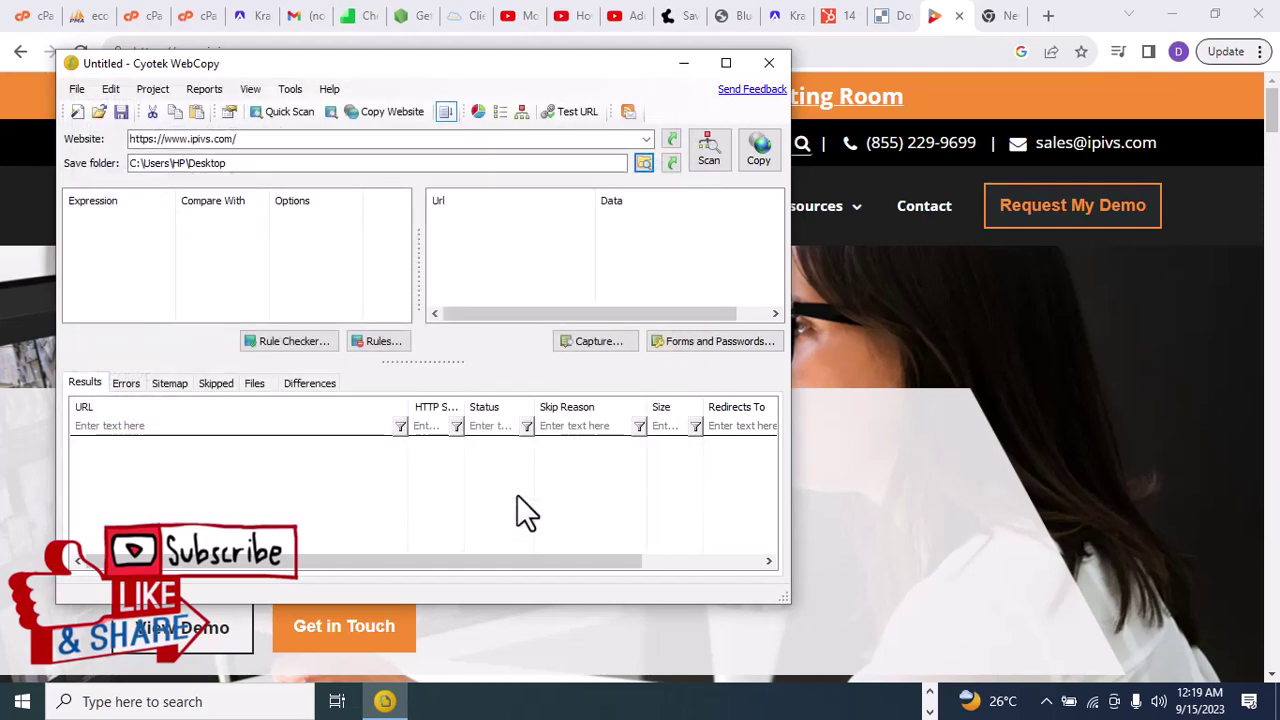
click(756, 145)
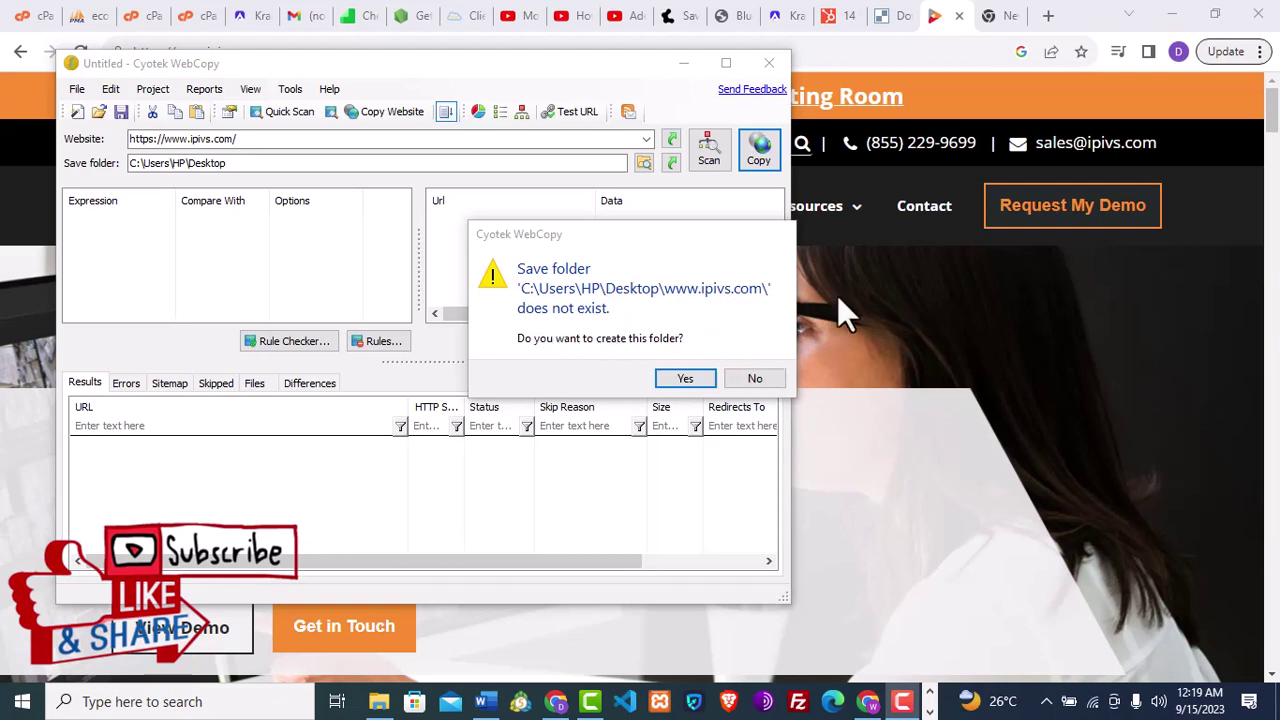
click(680, 379)
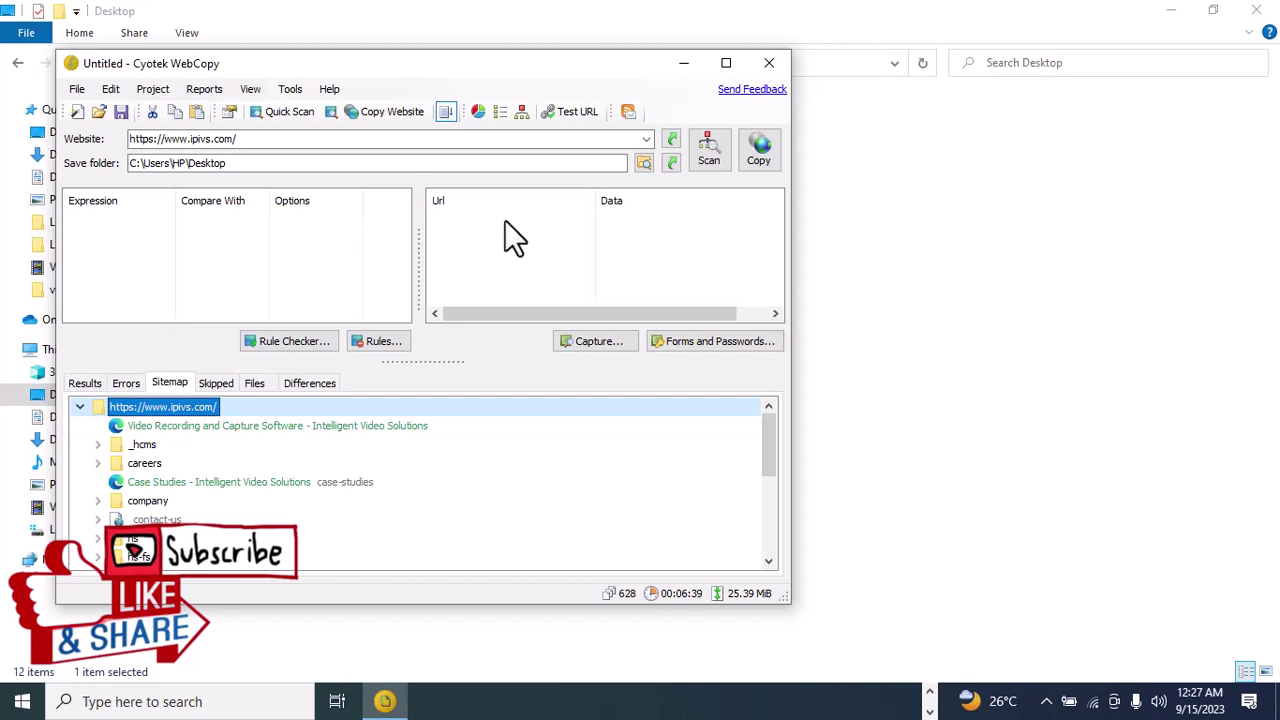
click(684, 63)
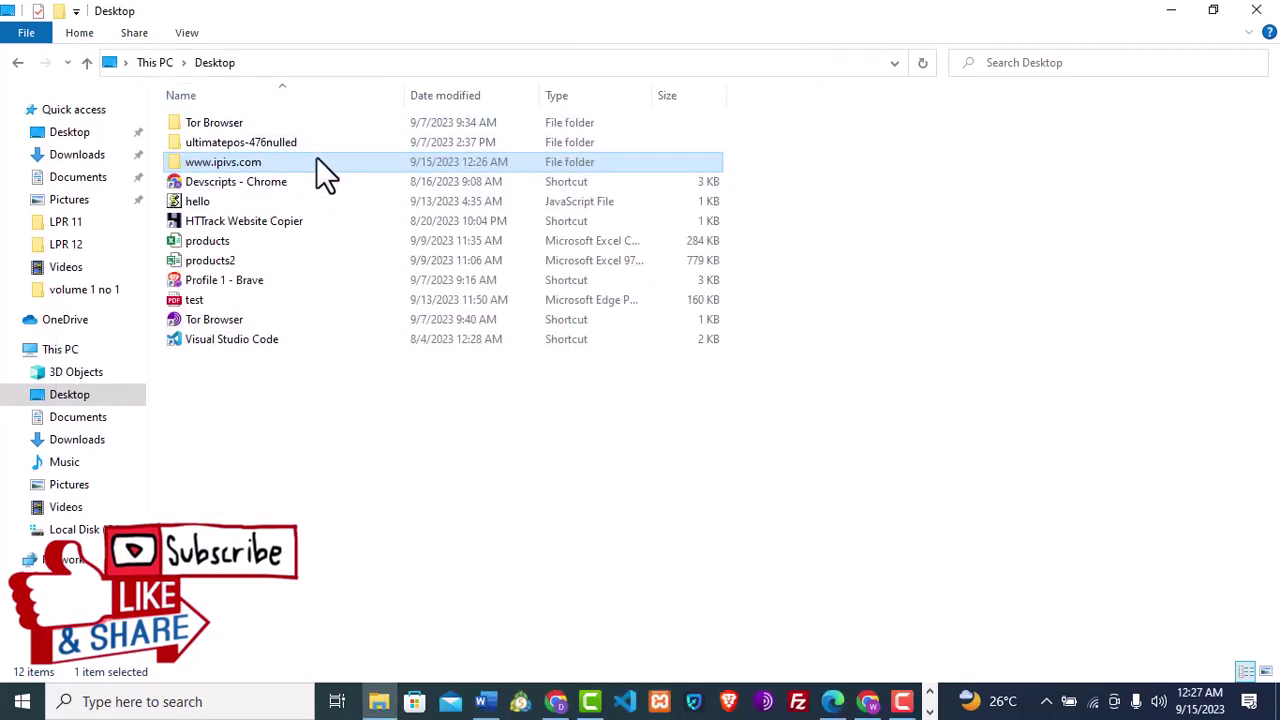
mouse_move(316, 157)
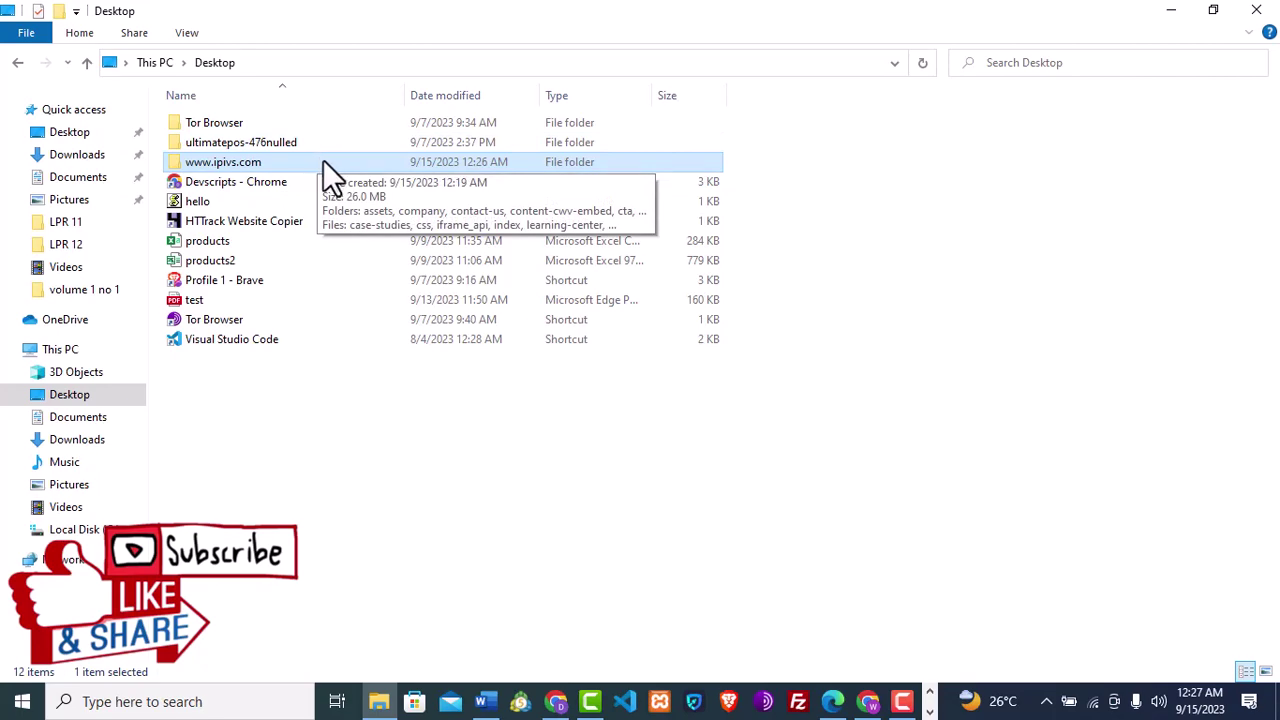
double_click(323, 160)
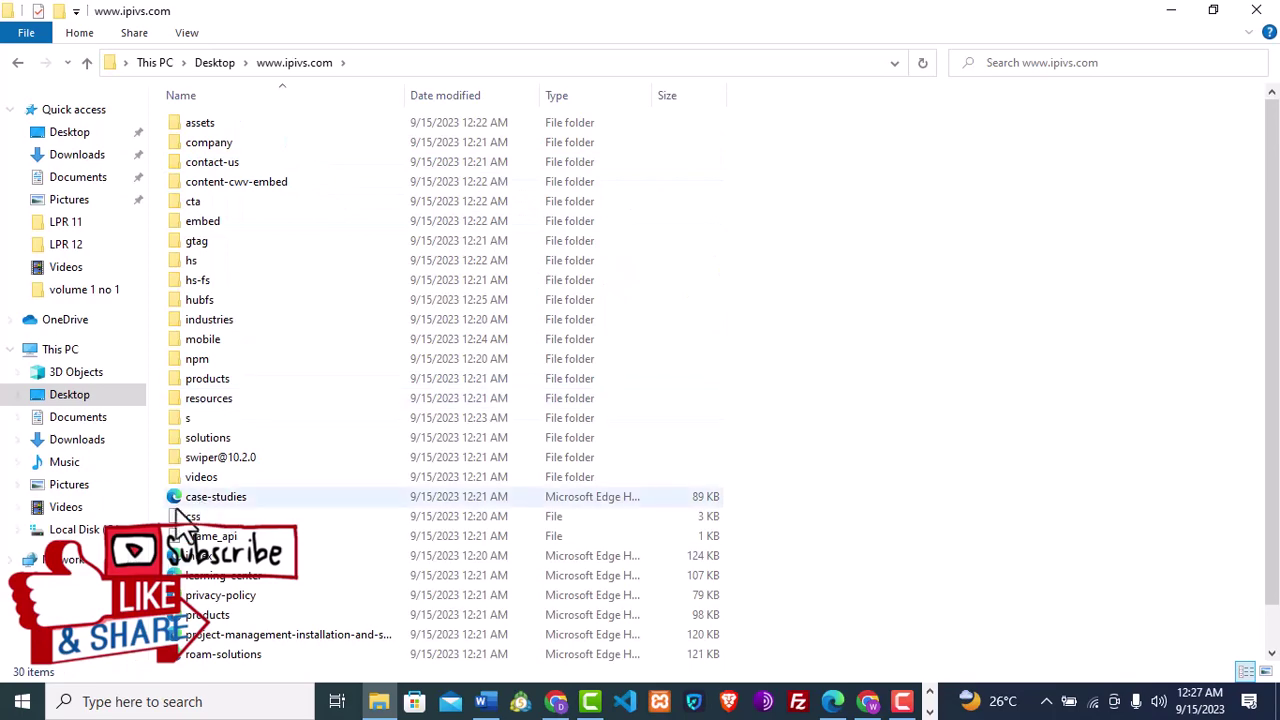
double_click(253, 556)
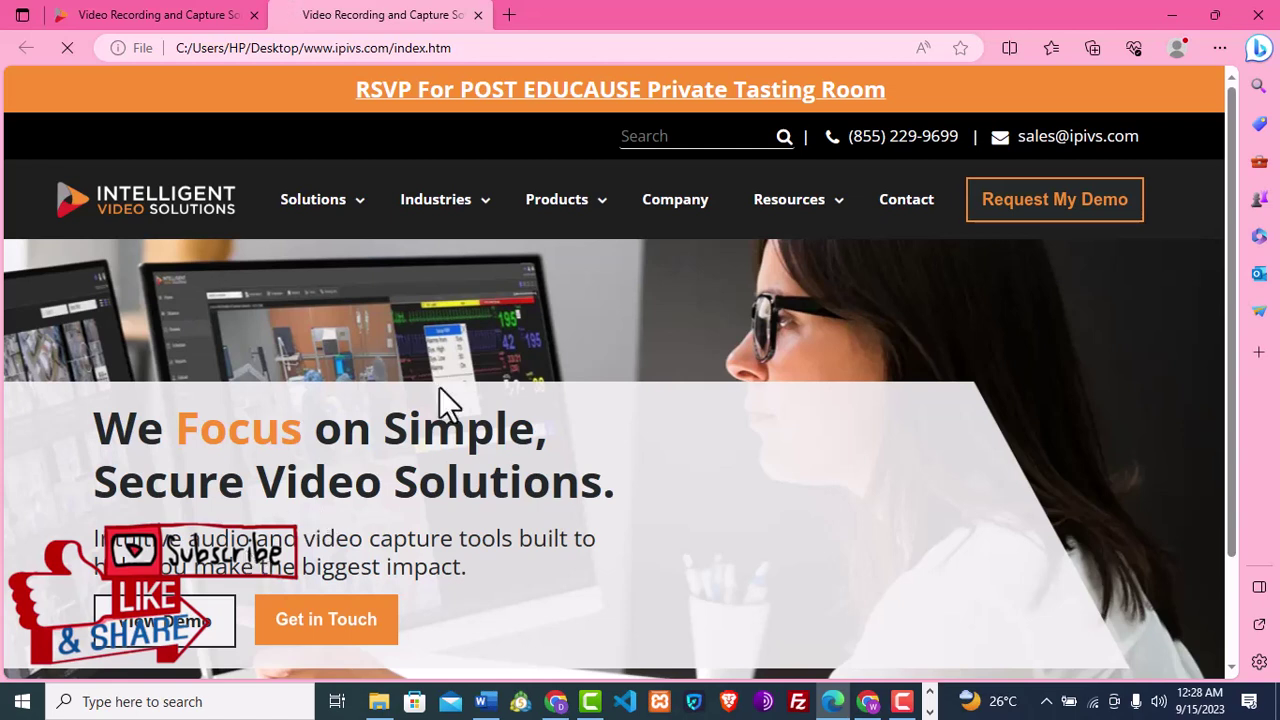
Step: Scroll through the offline index.htm in Edge, then switch to the live site in Chrome
drag(1233, 162, 1219, 118)
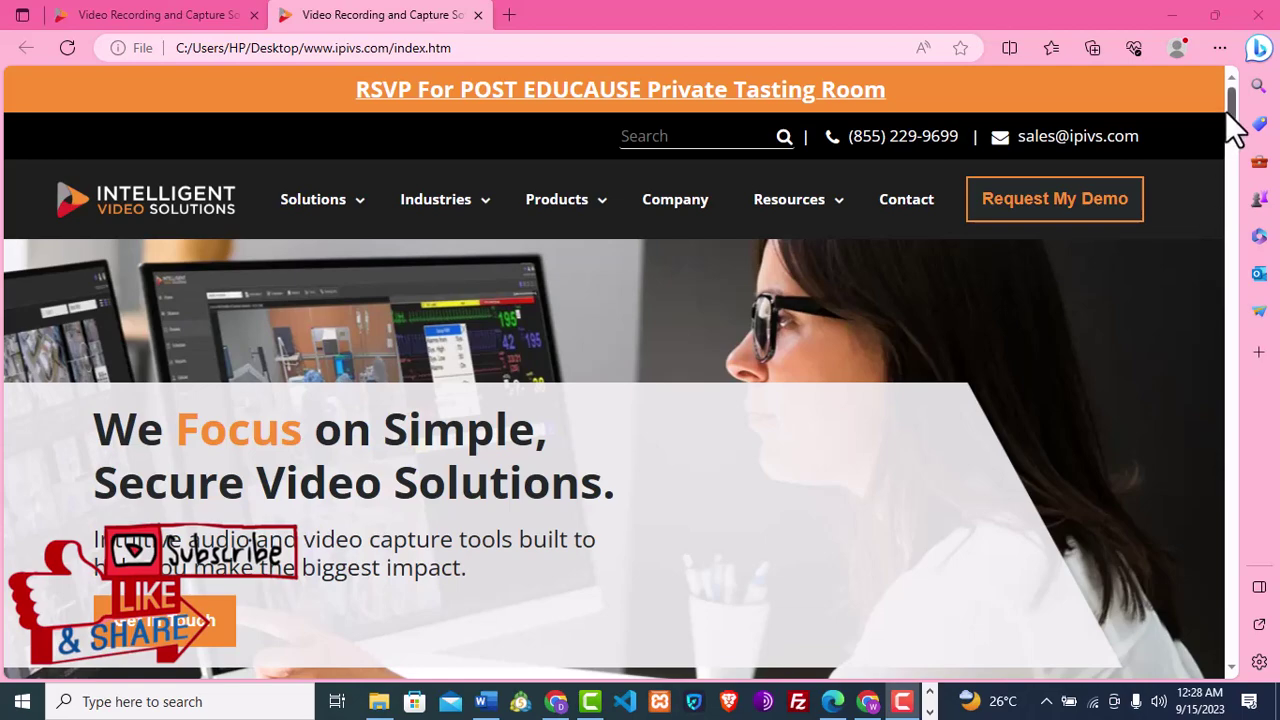
scroll(1225, 140, down, 10)
scroll(1228, 222, down, 8)
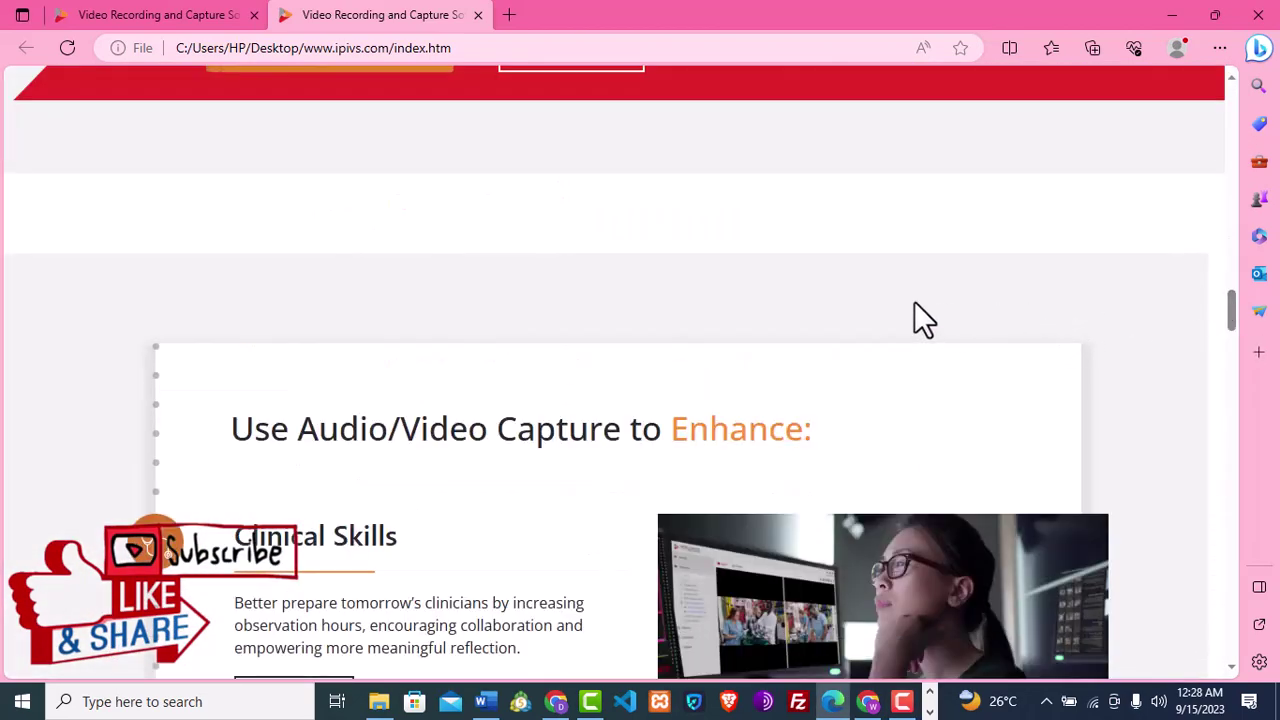
drag(1237, 318, 1233, 589)
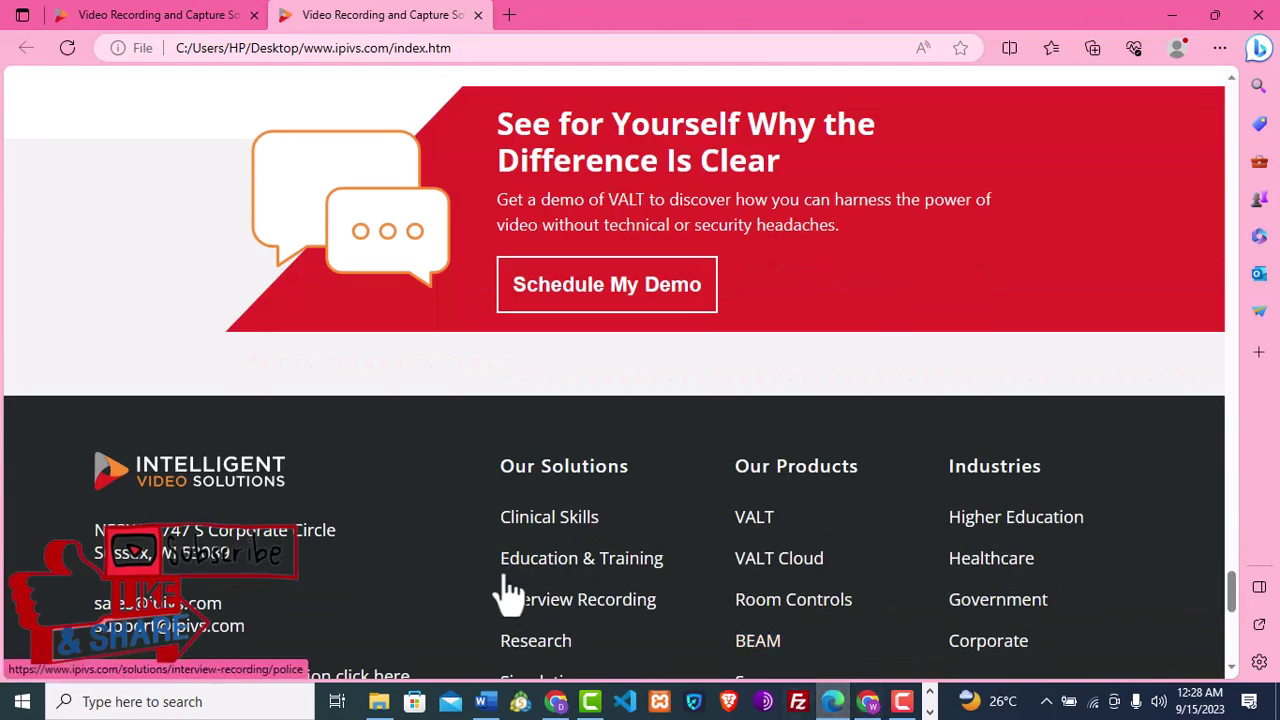
click(555, 702)
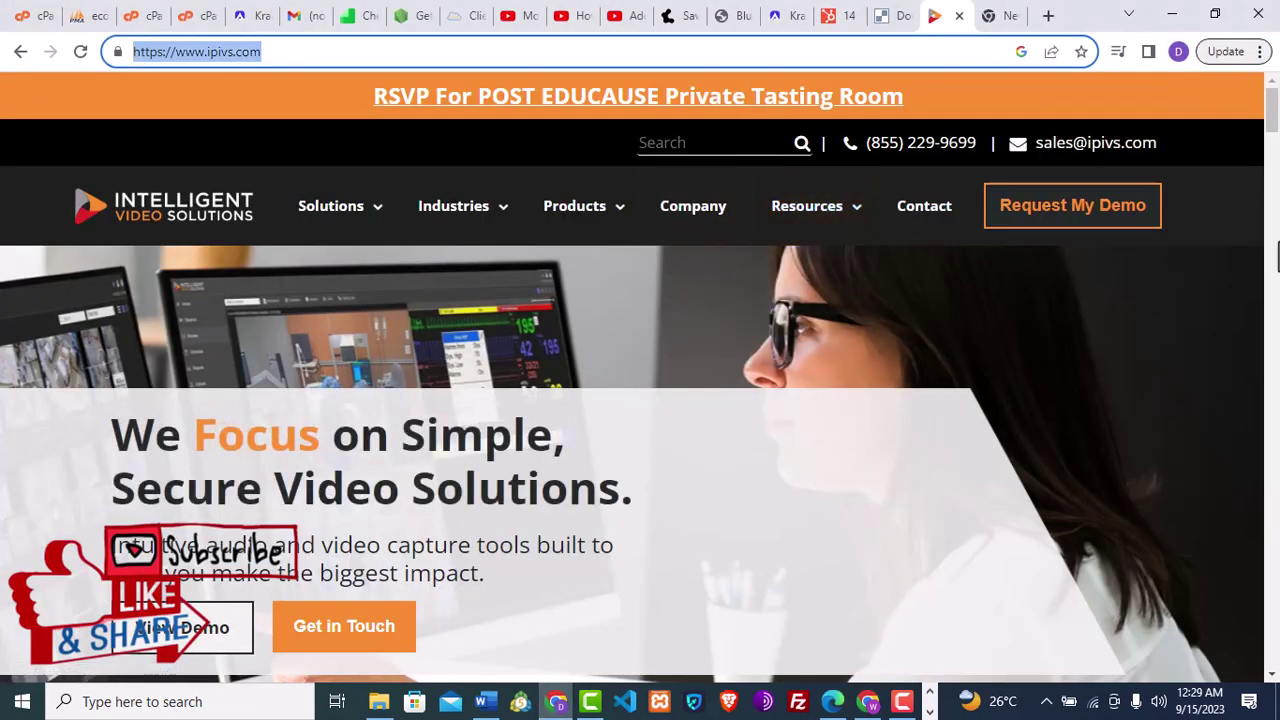
click(1010, 410)
scroll(1010, 410, down, 5)
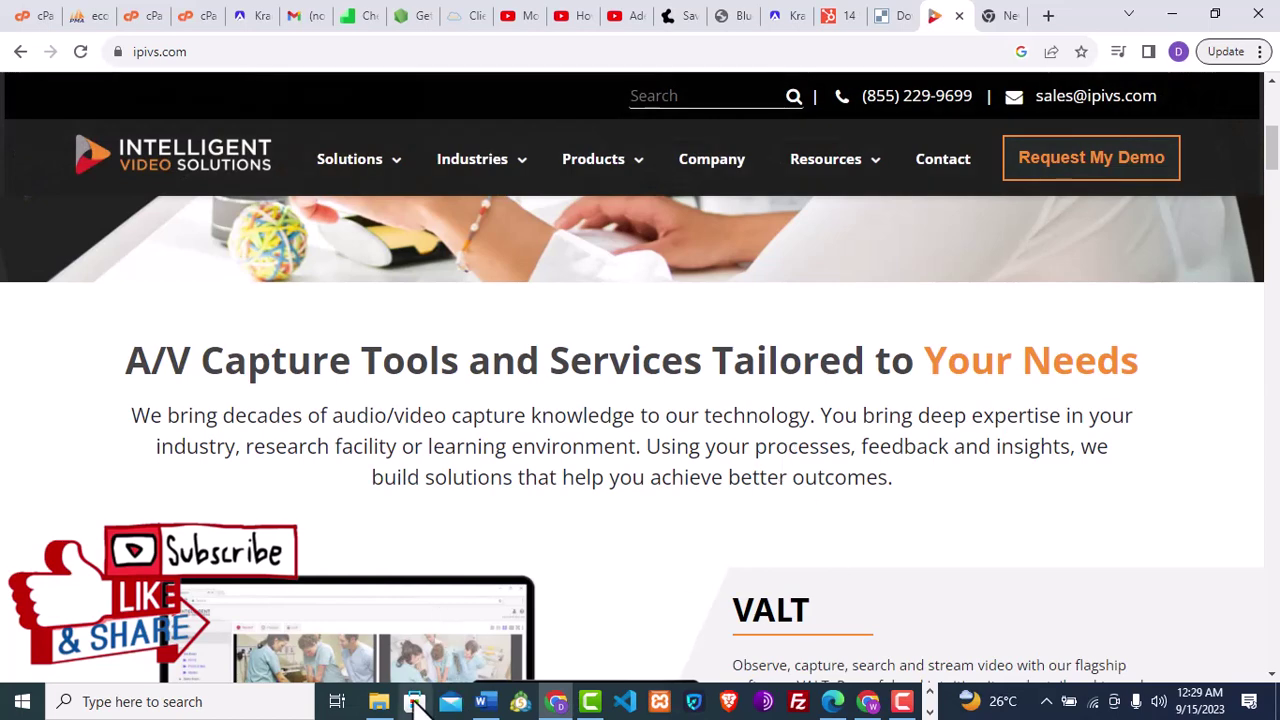
click(384, 703)
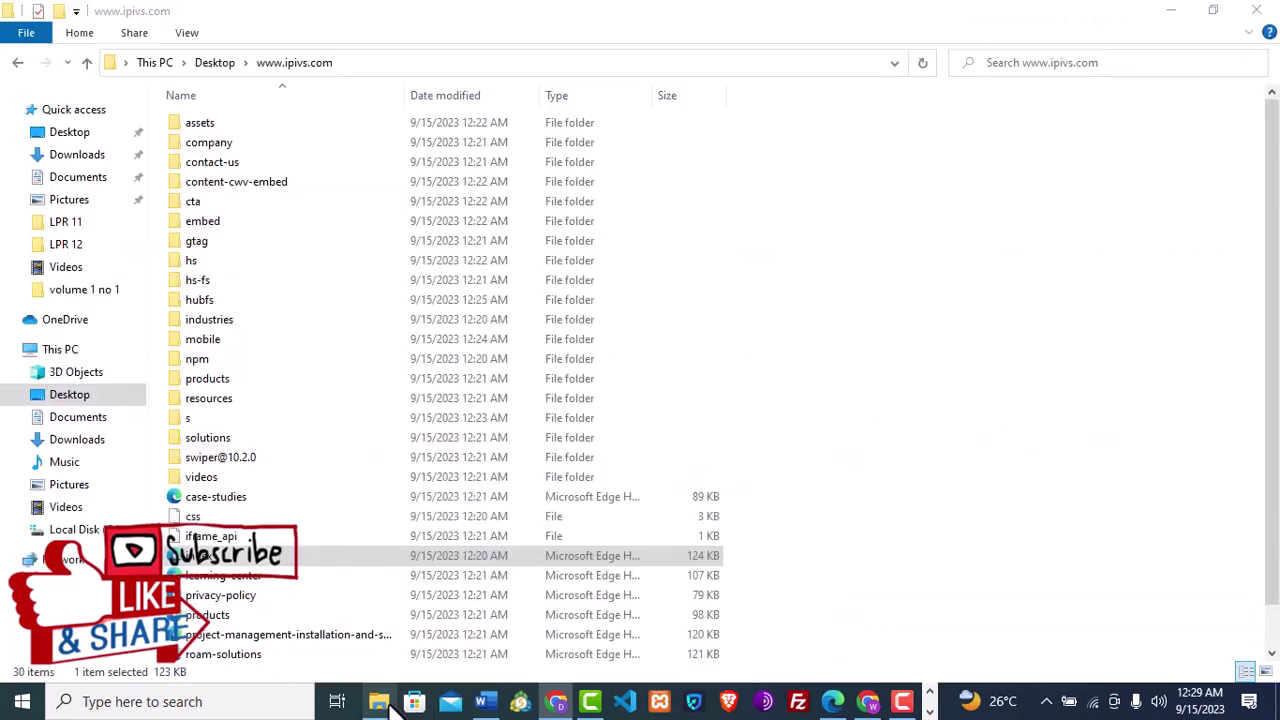
Step: Open index in a maximised Notepad window, scroll its HTML source, then return to Edge
right_click(351, 557)
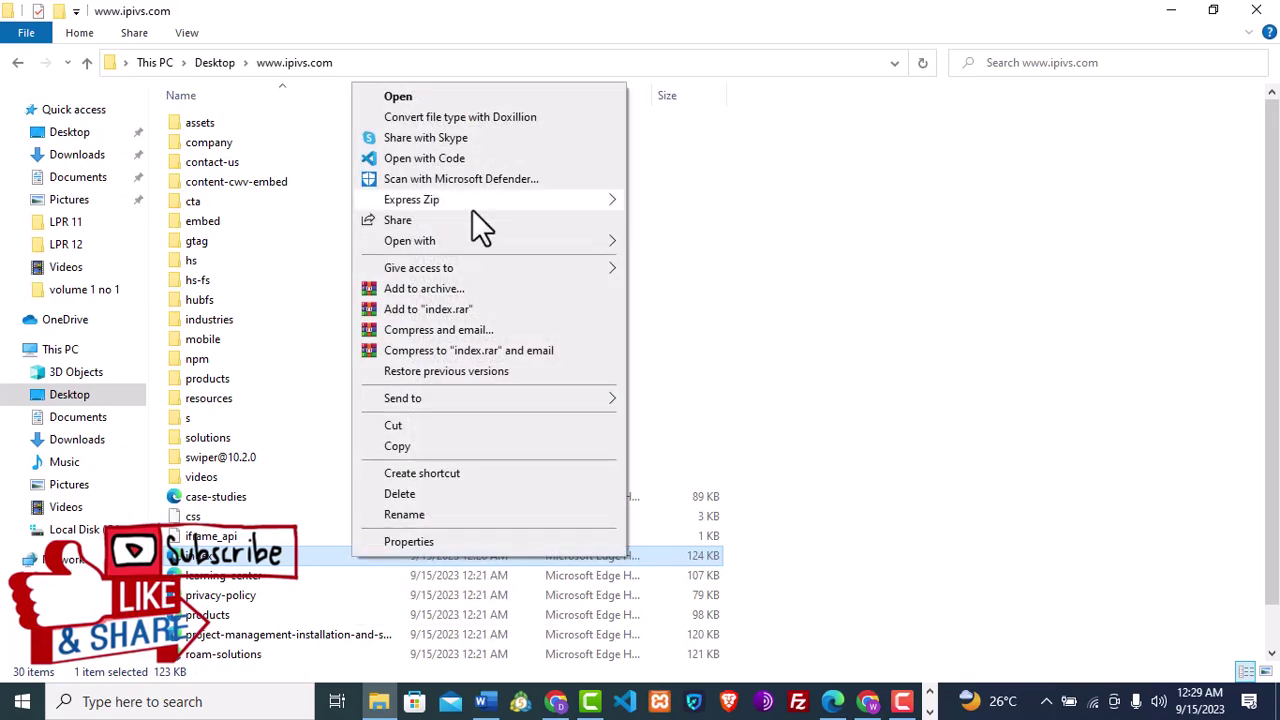
mouse_move(488, 234)
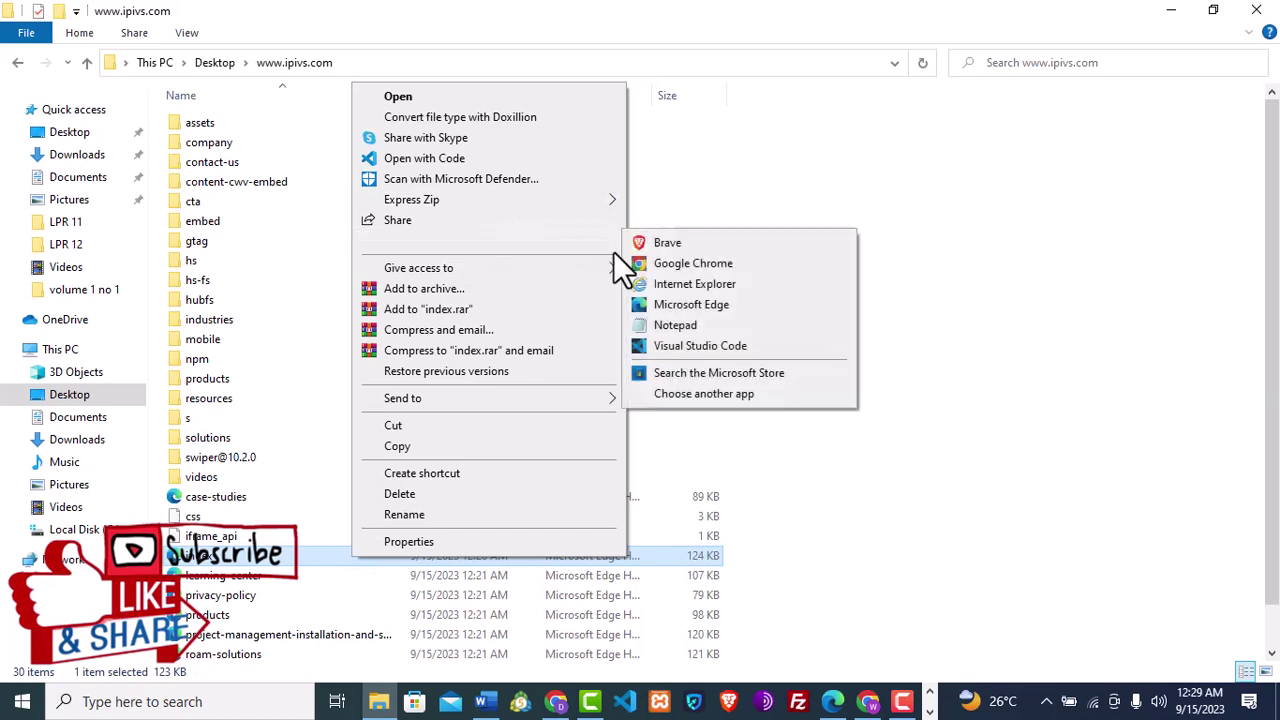
click(683, 322)
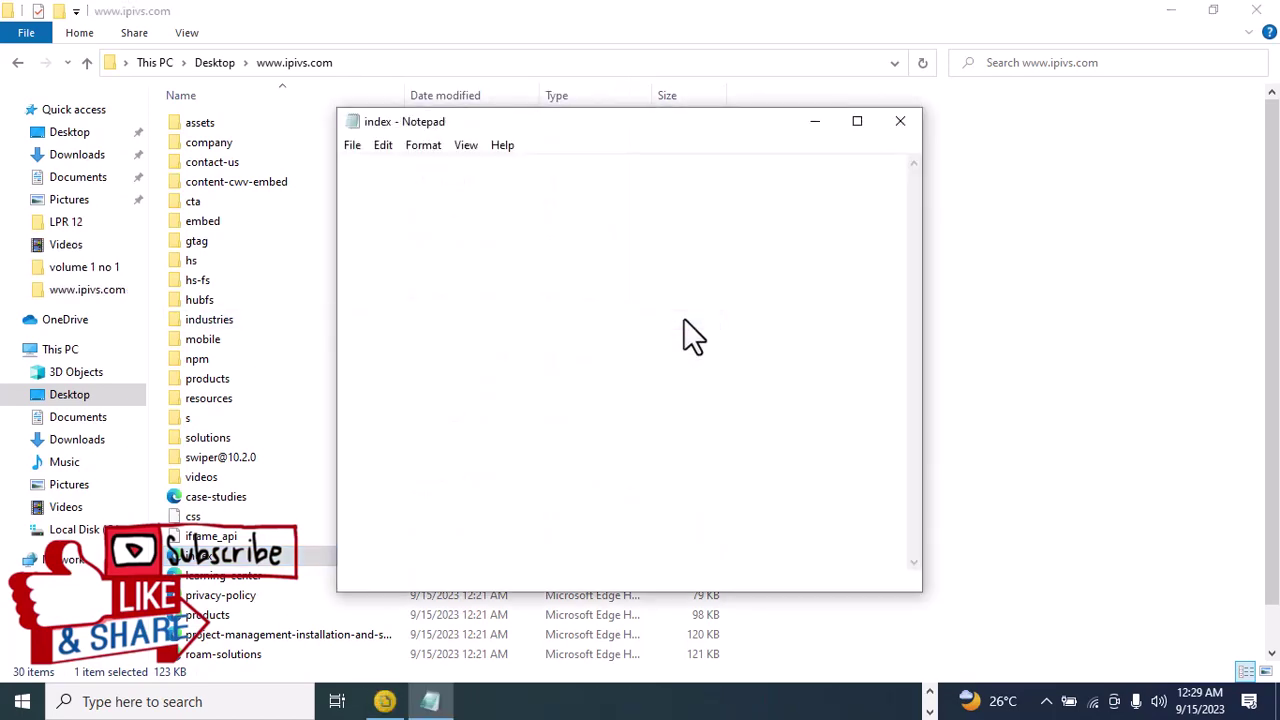
click(856, 122)
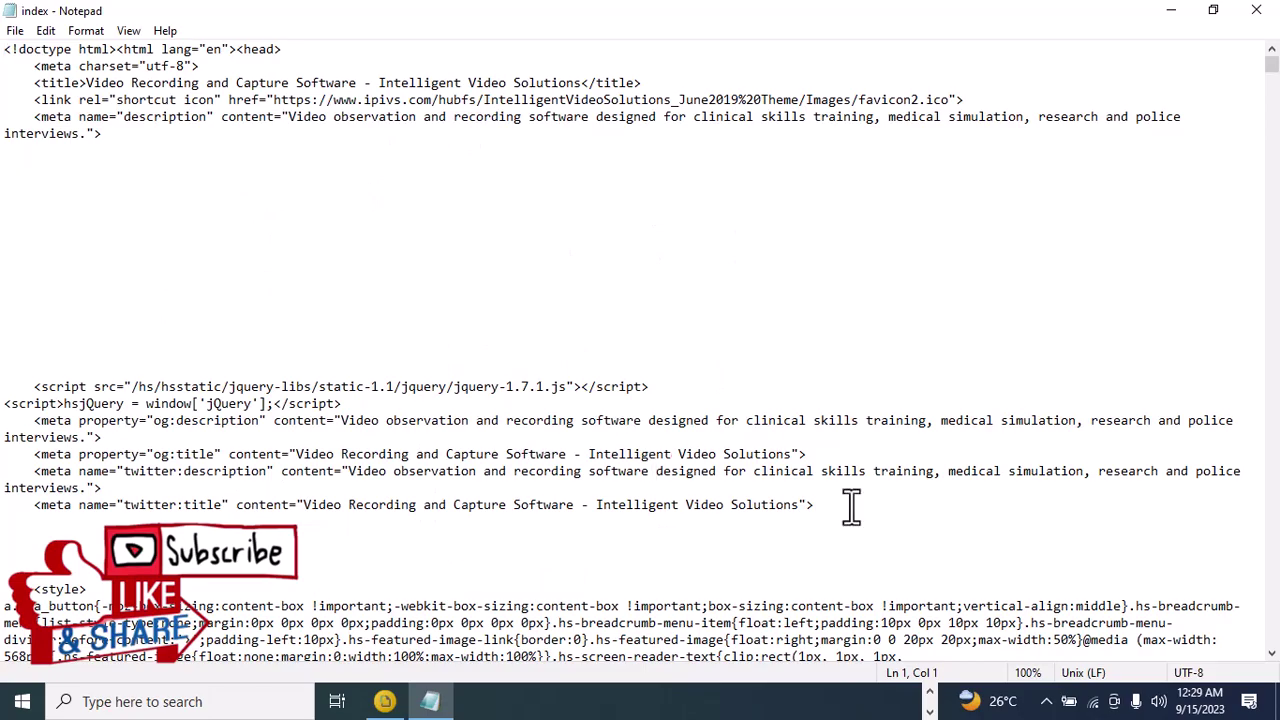
drag(1274, 70, 1171, 143)
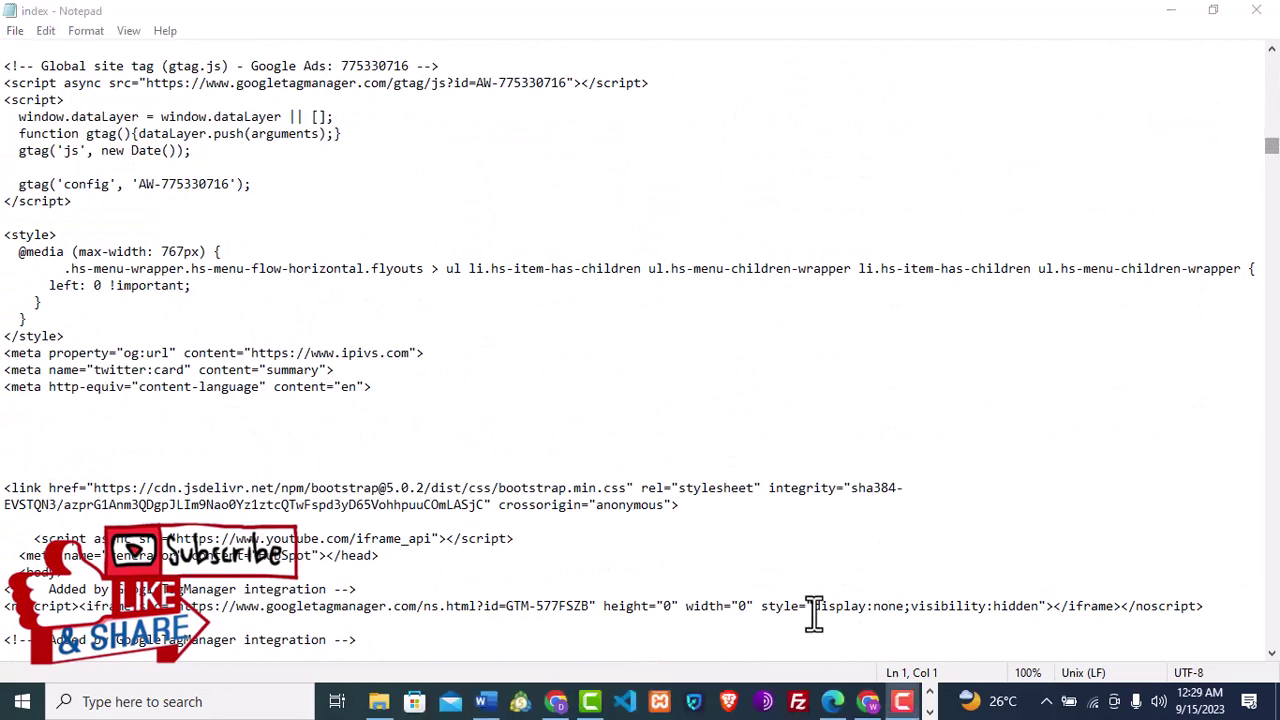
click(836, 702)
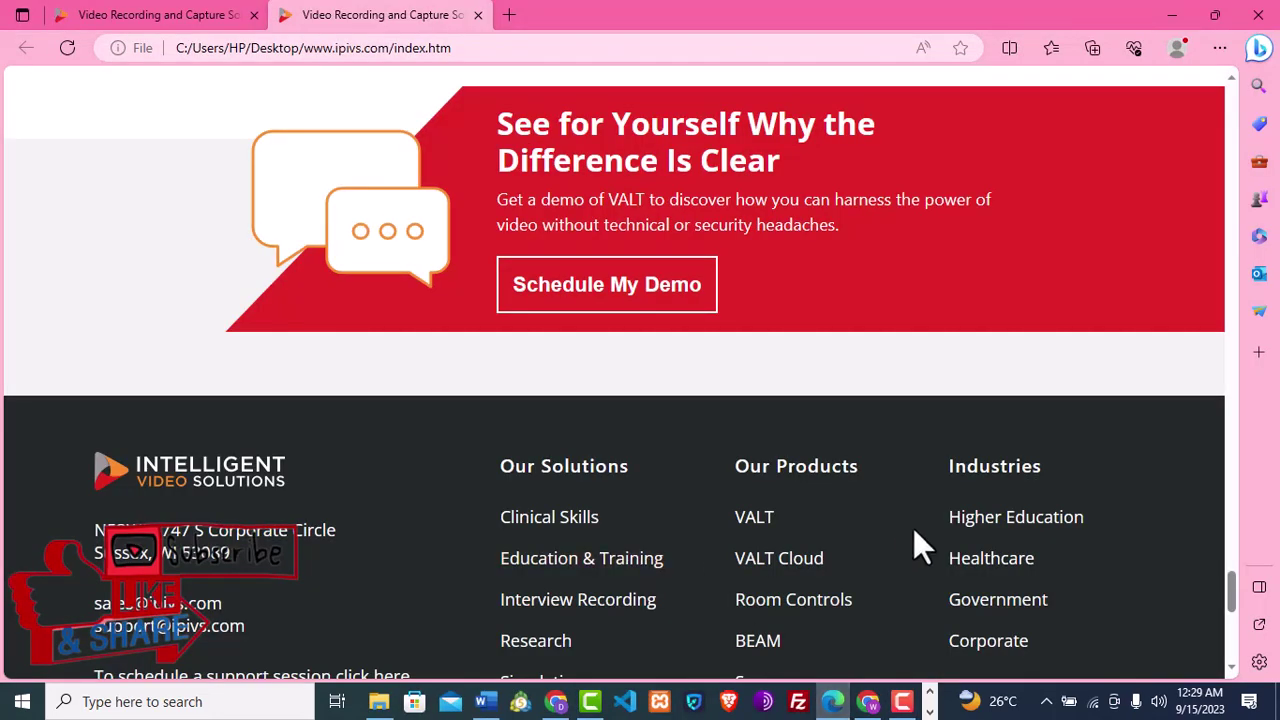
Step: Copy the heading 'A/V Capture Tools and Services Tailored to Your Needs' from the offline page in Edge
drag(1230, 590, 1190, 12)
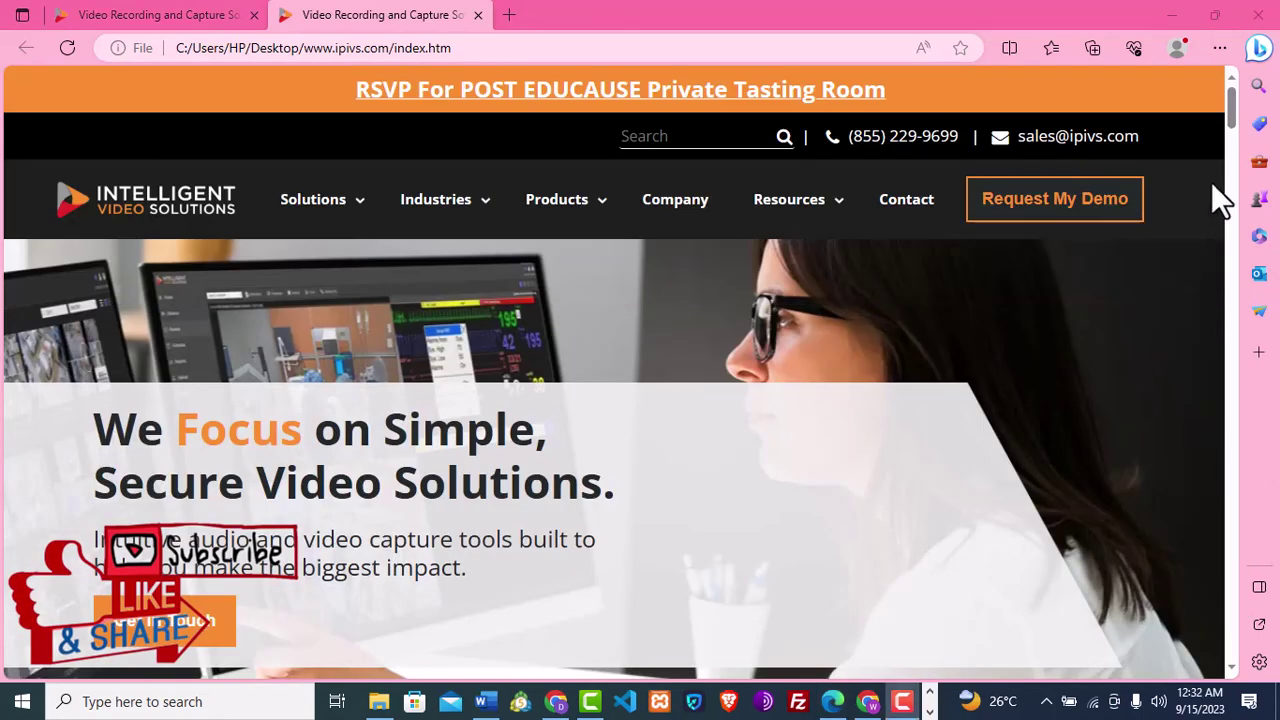
drag(1232, 90, 1240, 137)
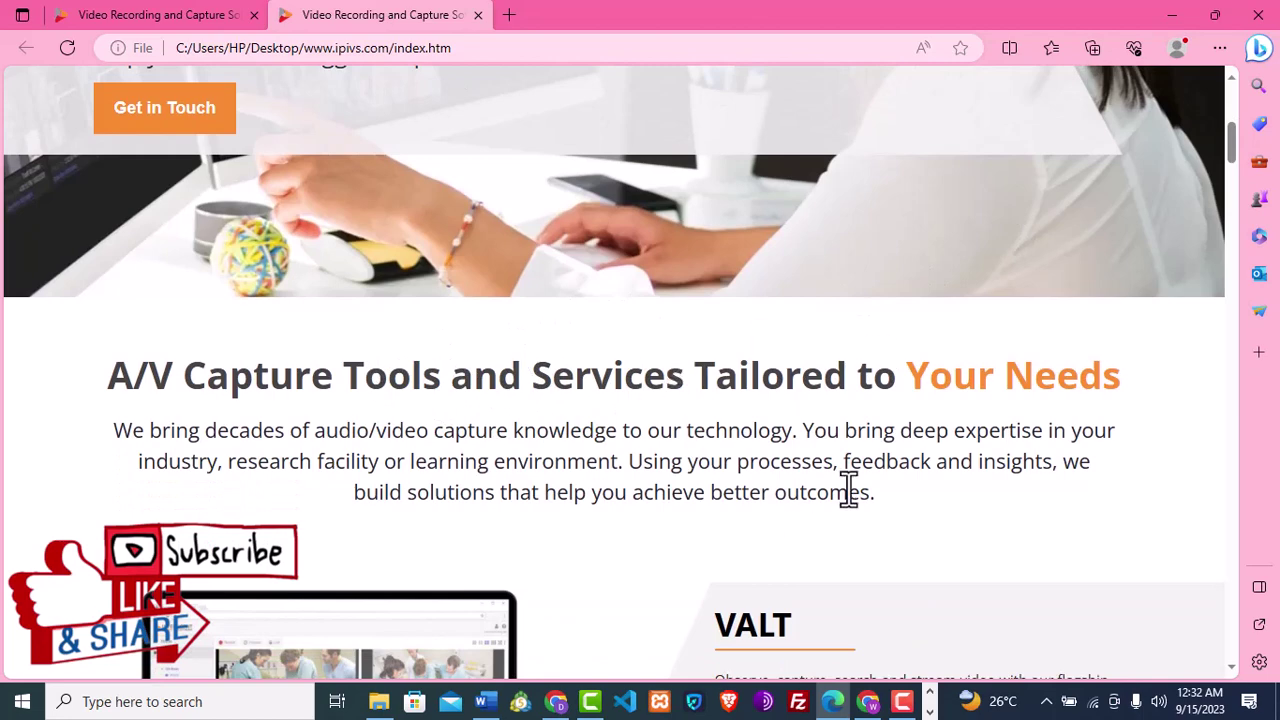
triple_click(432, 379)
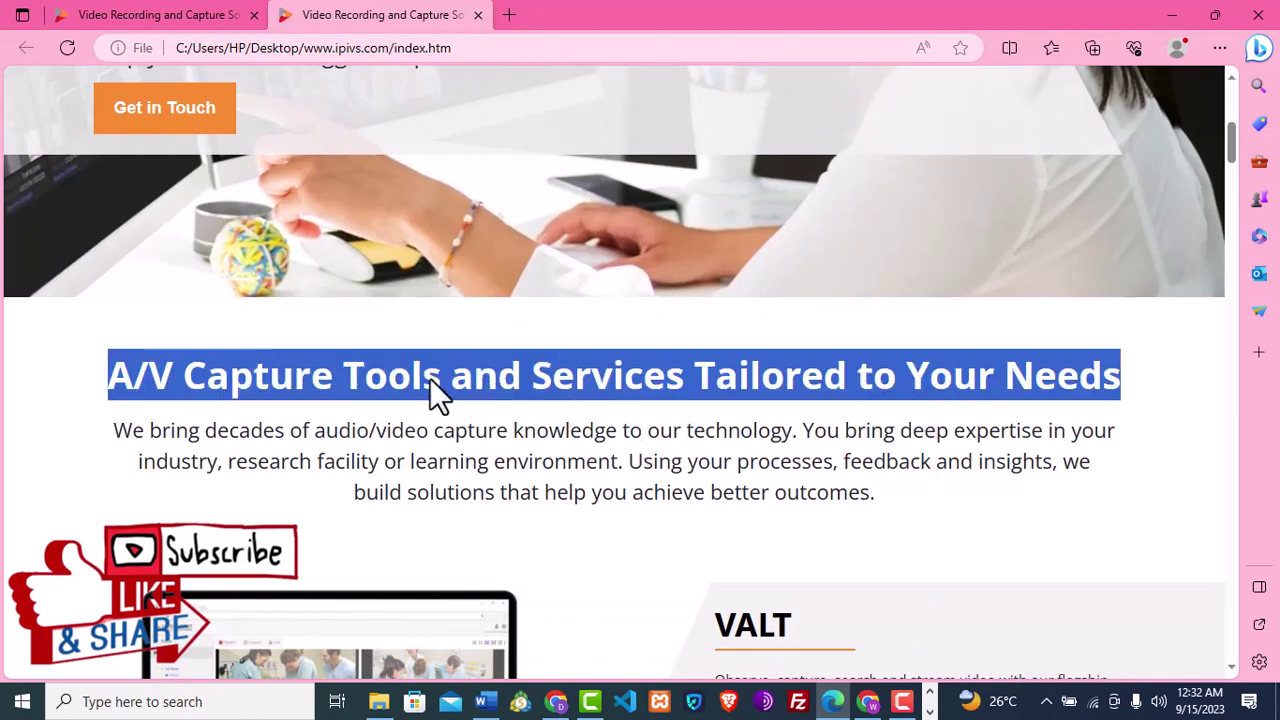
right_click(432, 378)
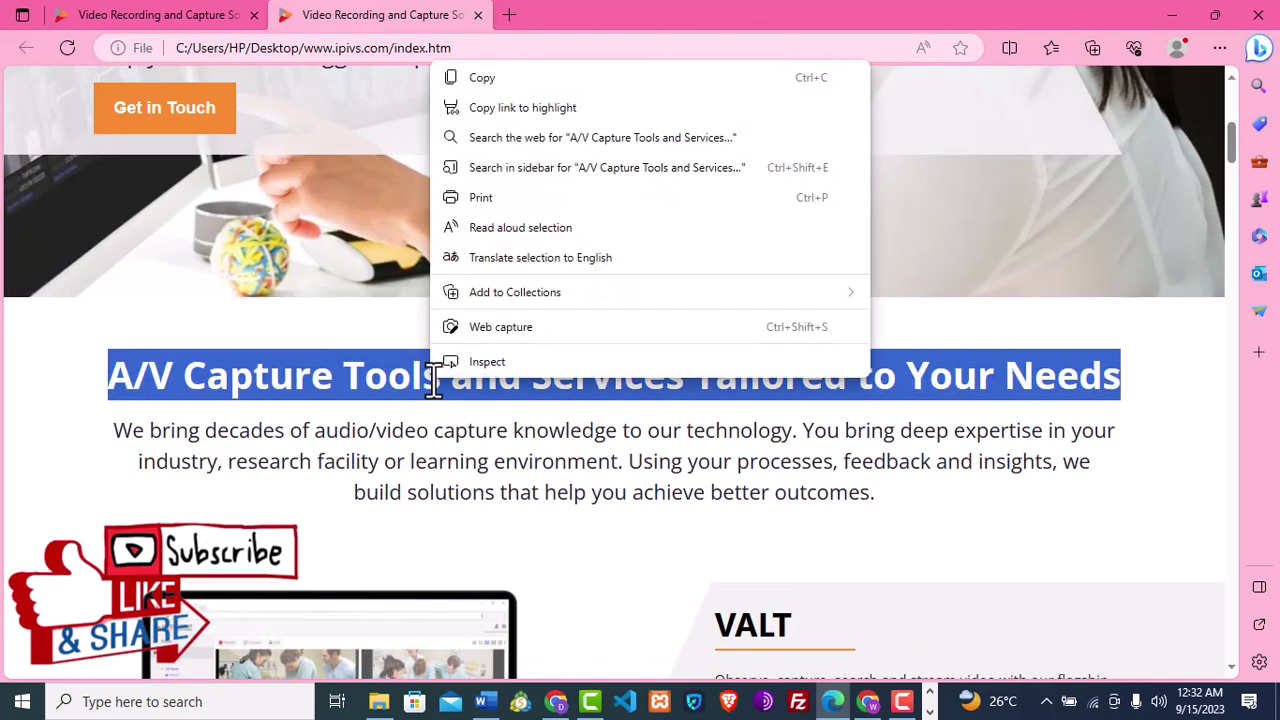
click(535, 76)
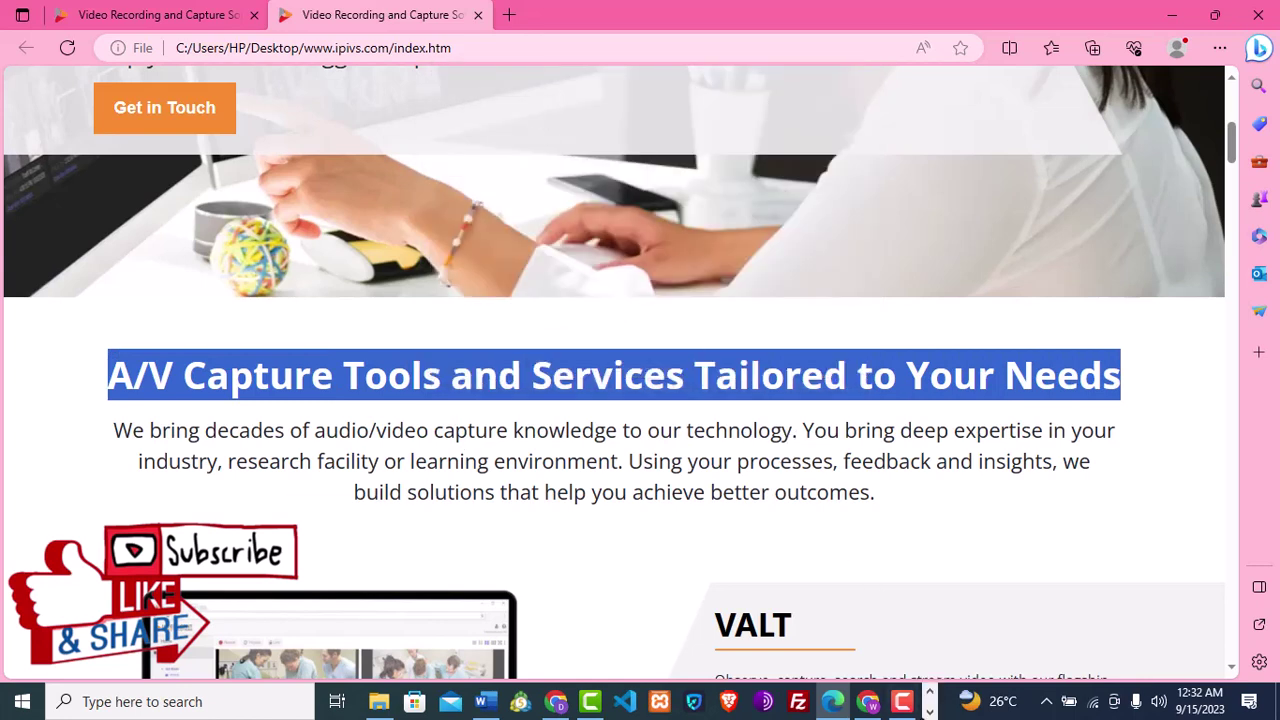
click(925, 711)
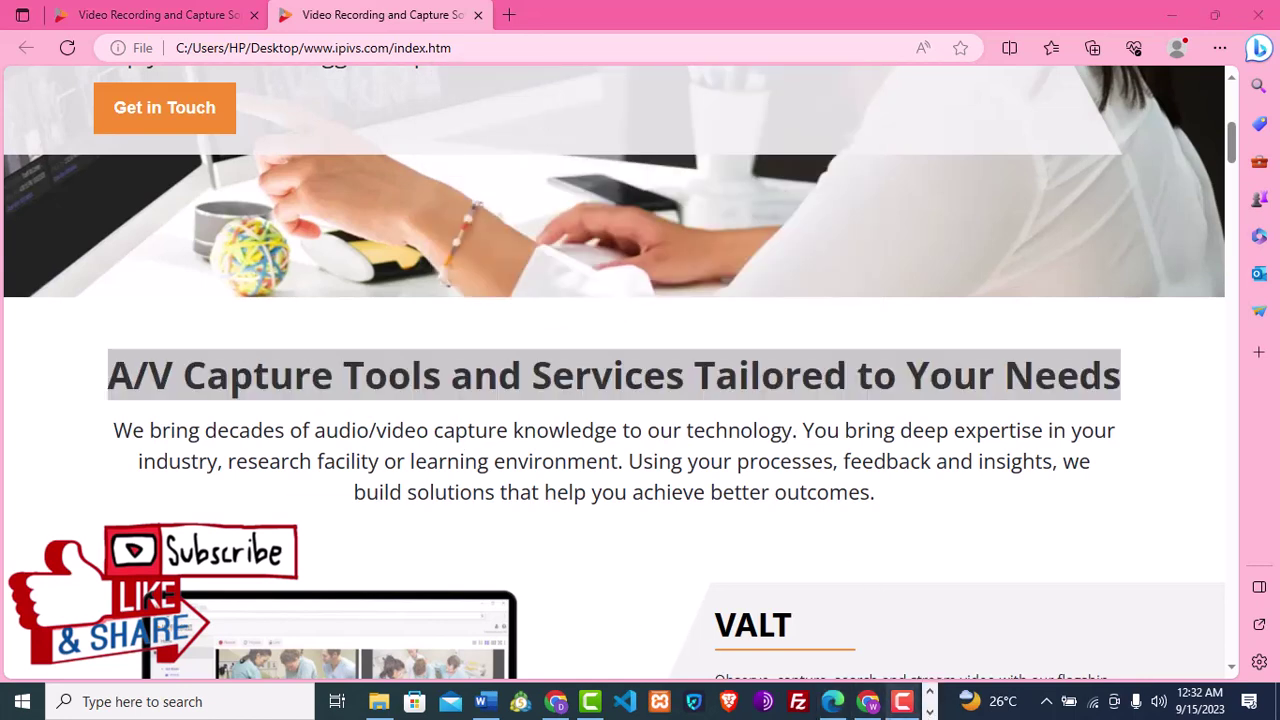
click(930, 711)
Step: Search the index source in Notepad for 'A/V Capture Tools and Services', finding it at line 857
click(430, 701)
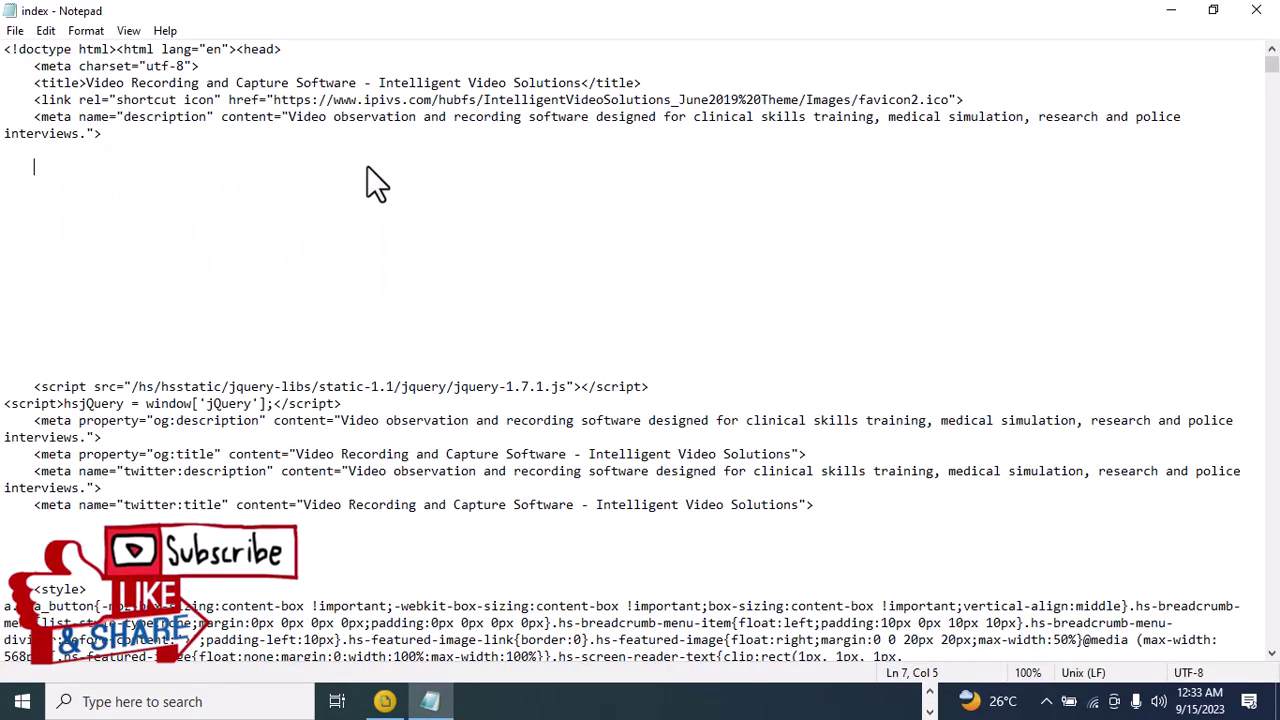
key(ctrl+f)
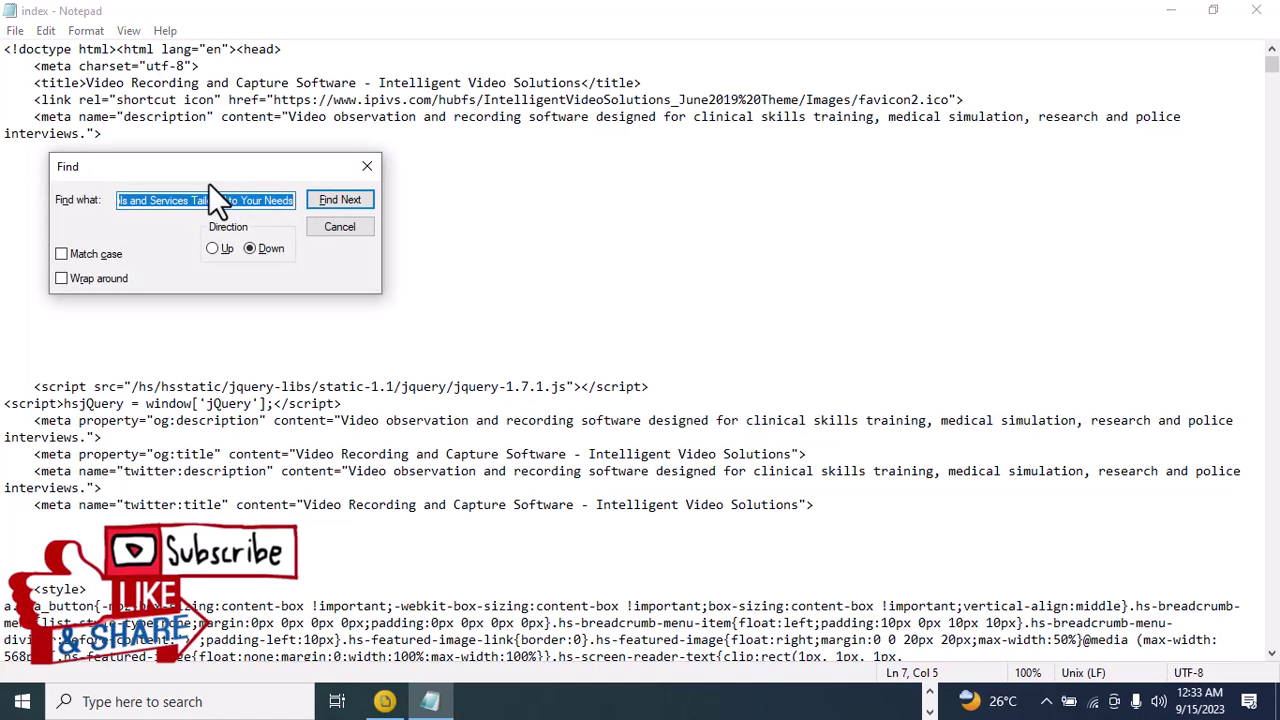
key(End)
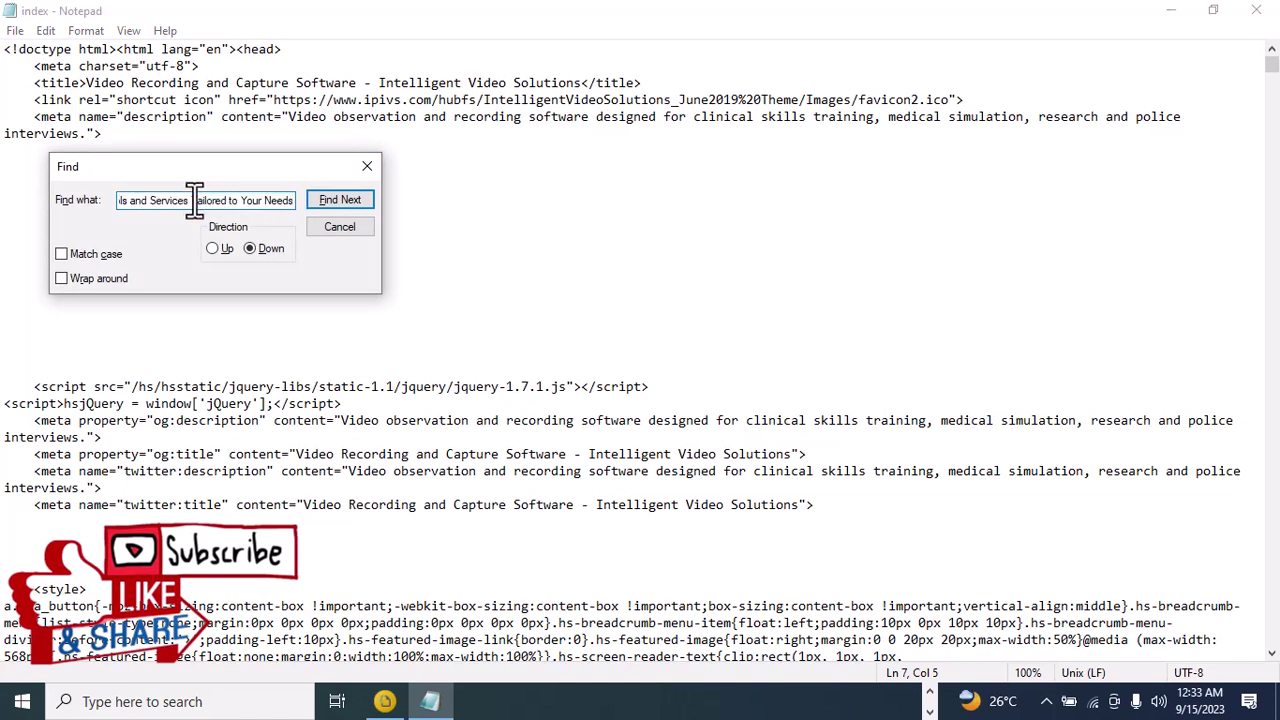
drag(192, 200, 320, 205)
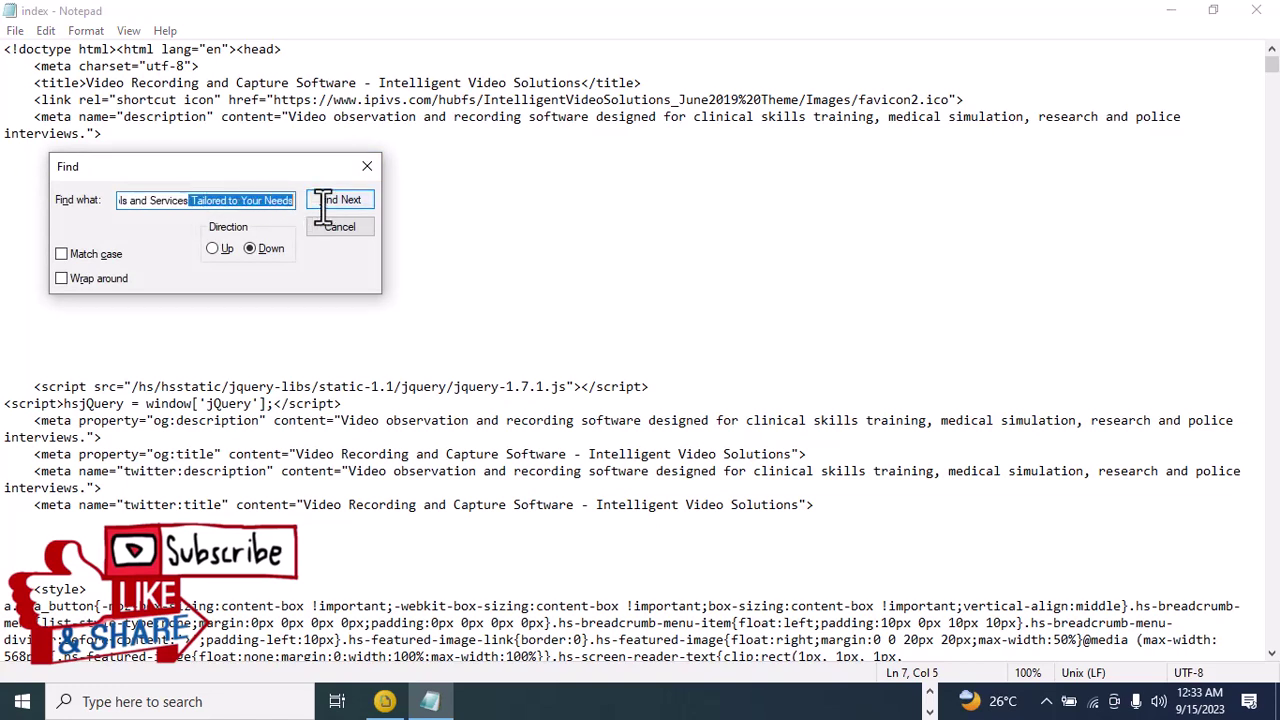
key(BackSpace)
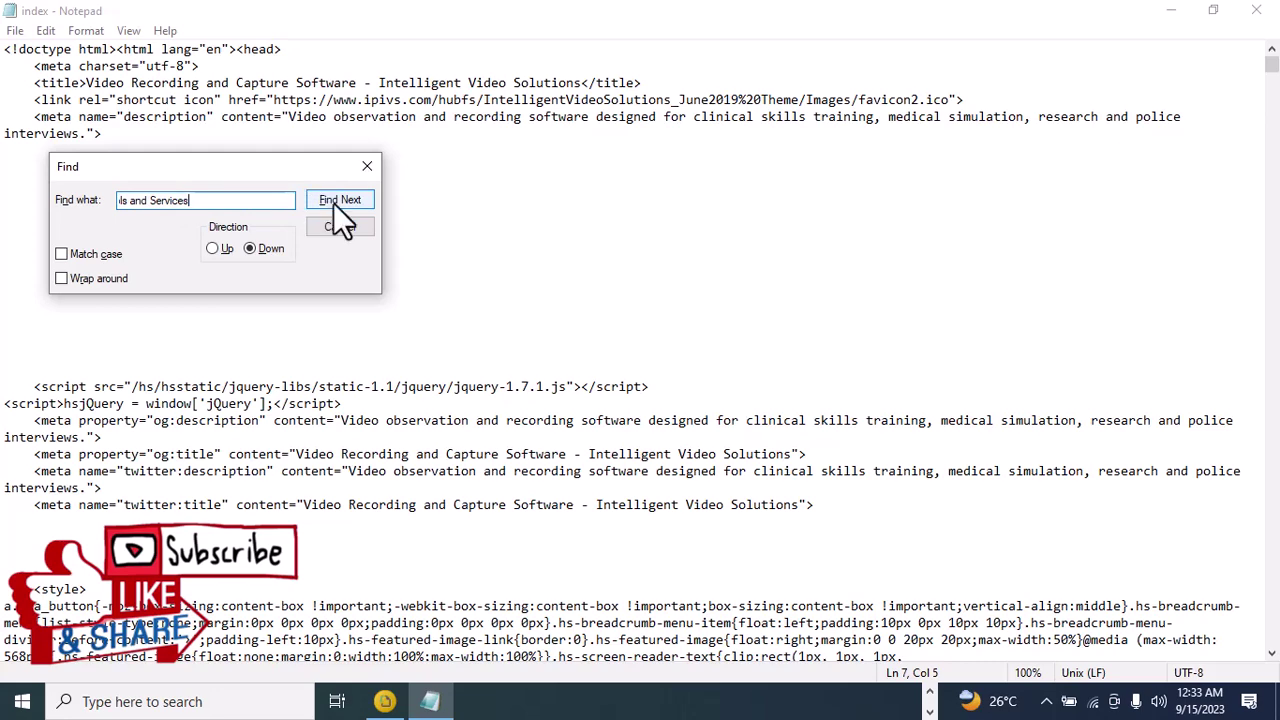
click(349, 199)
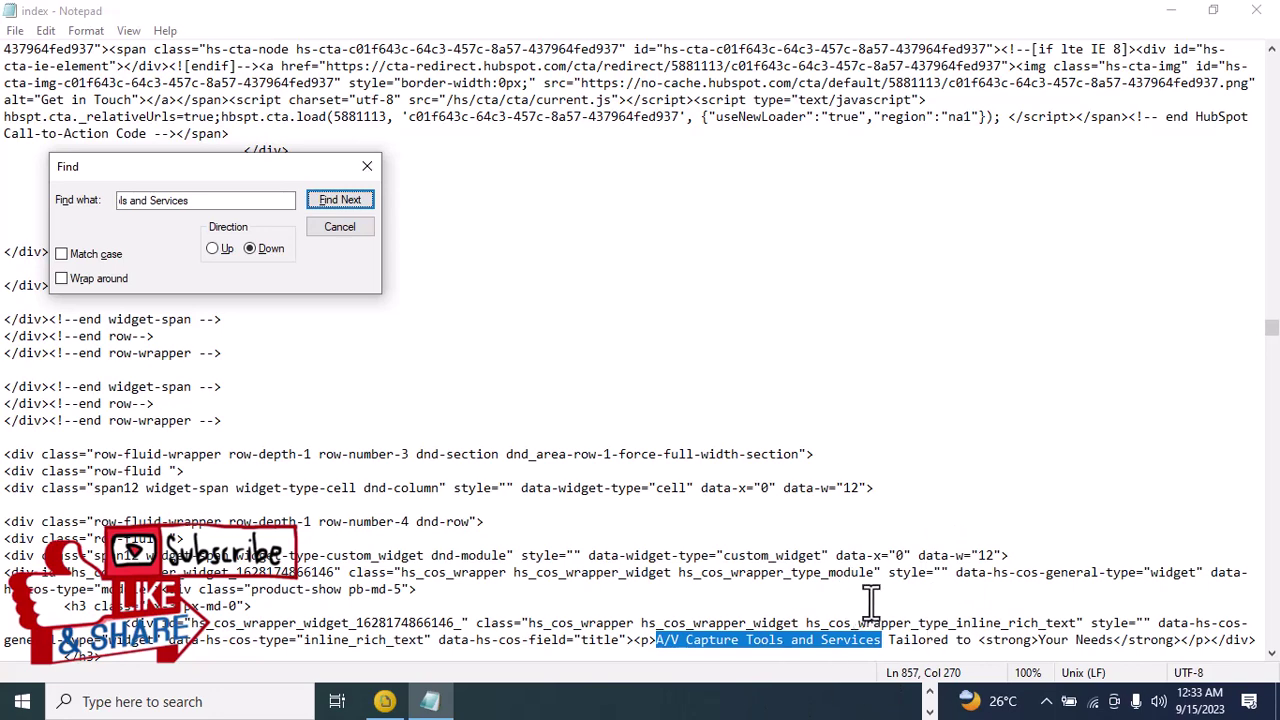
Step: Replace the found heading text with 'We provide video coverage tailored for', keeping 'Your Needs' after it
click(680, 640)
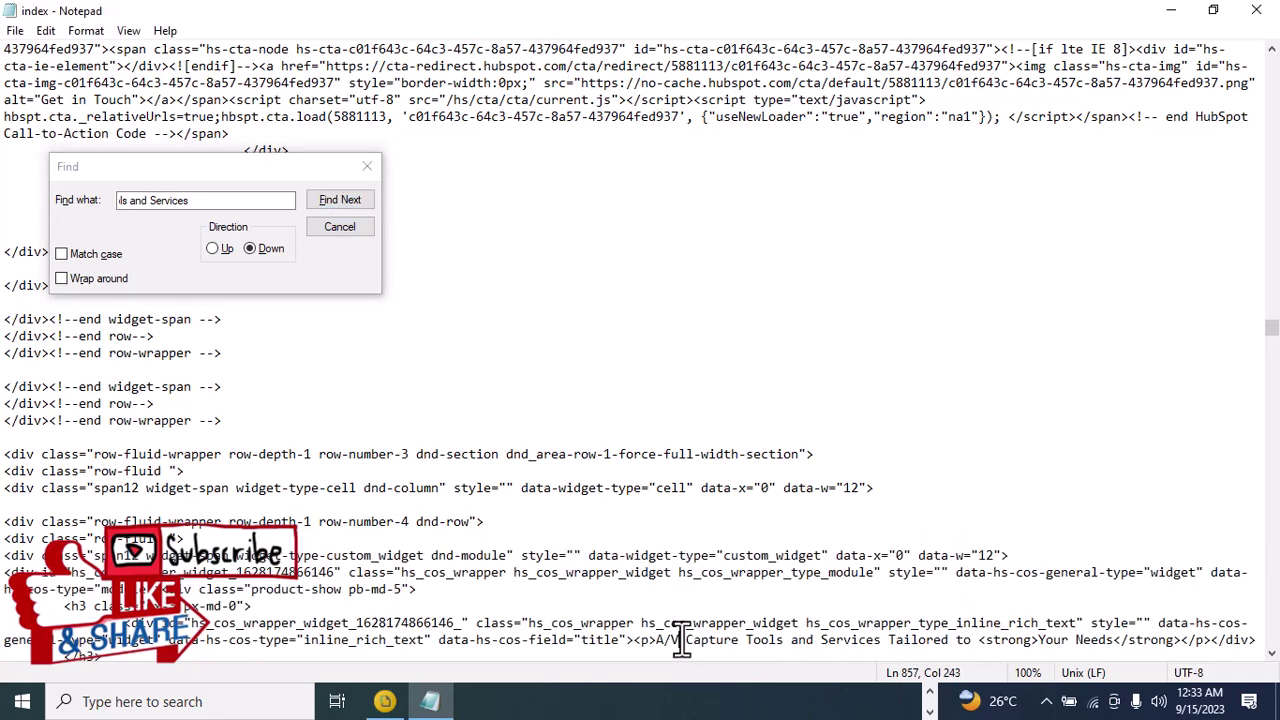
drag(659, 640, 986, 641)
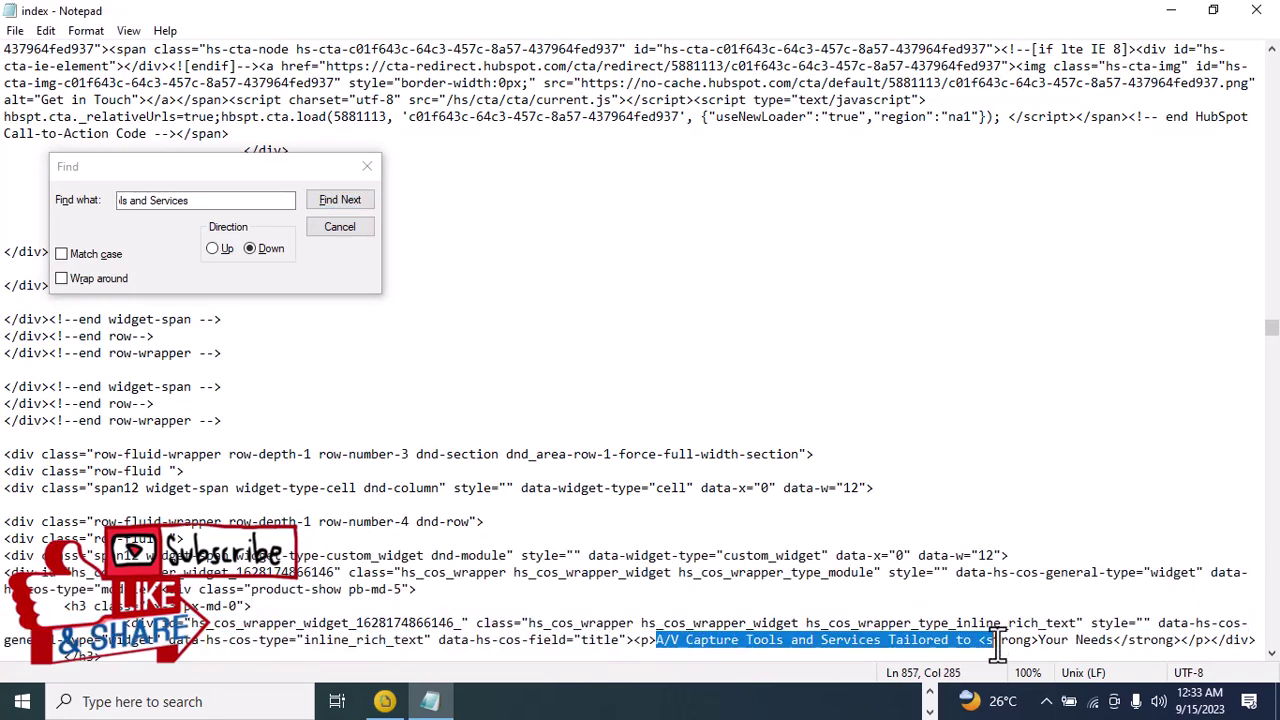
scroll(975, 494, down, 3)
drag(980, 490, 970, 490)
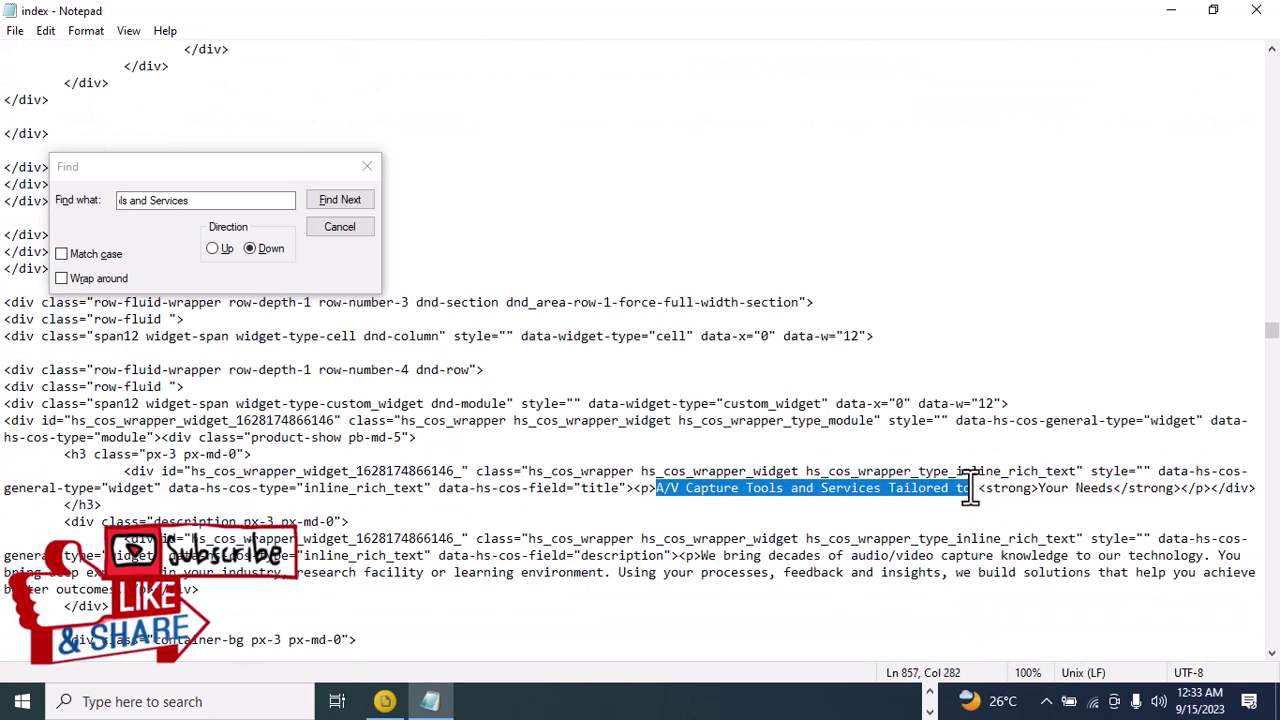
text(We pr)
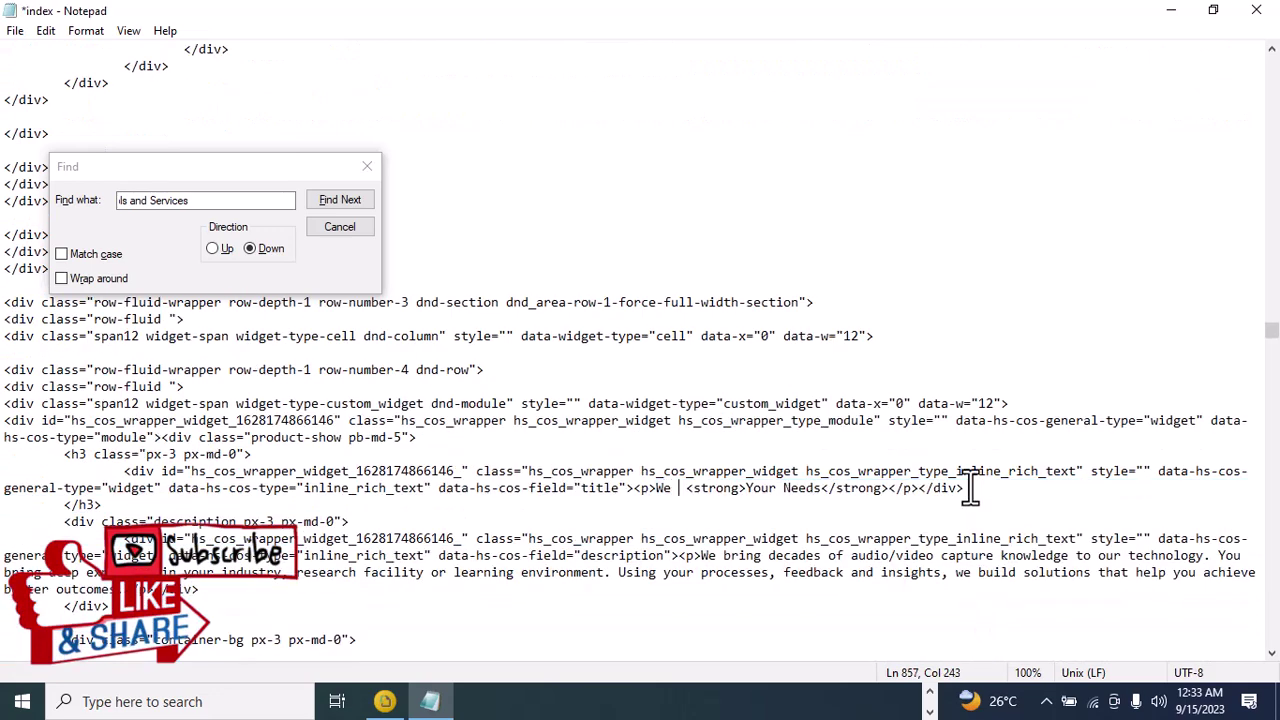
text(ovide)
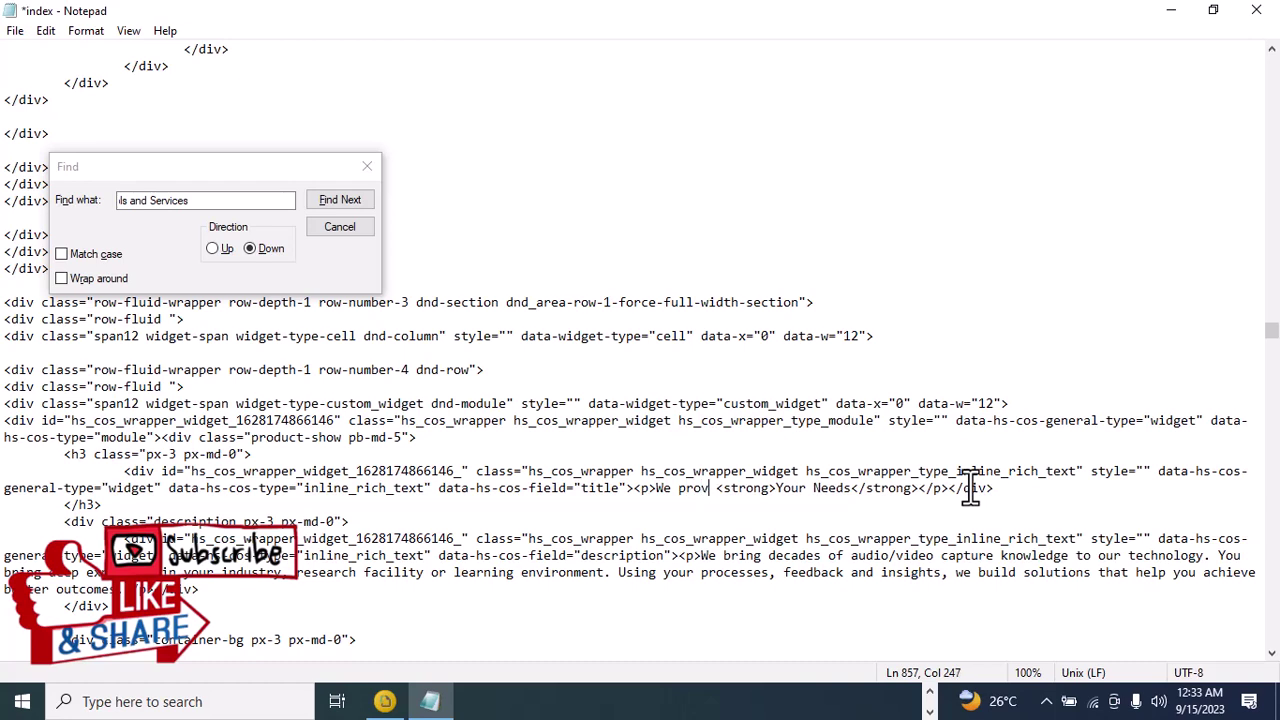
text( v)
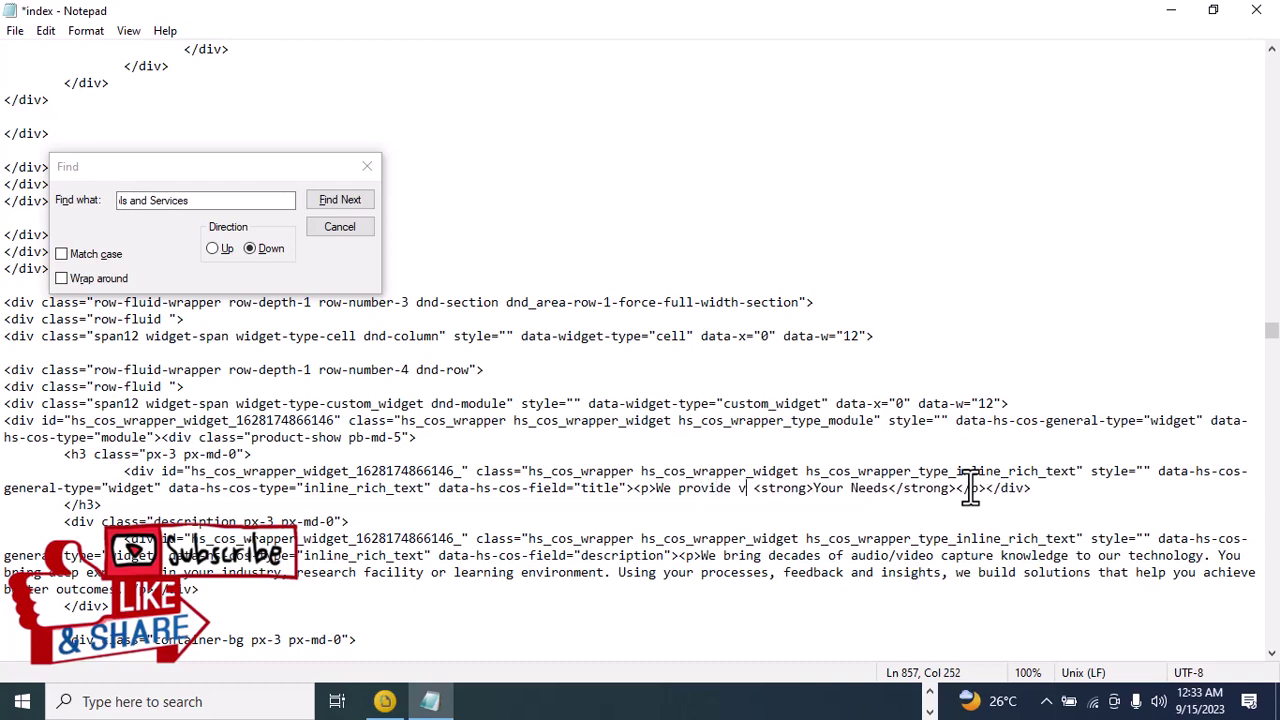
text(ideo )
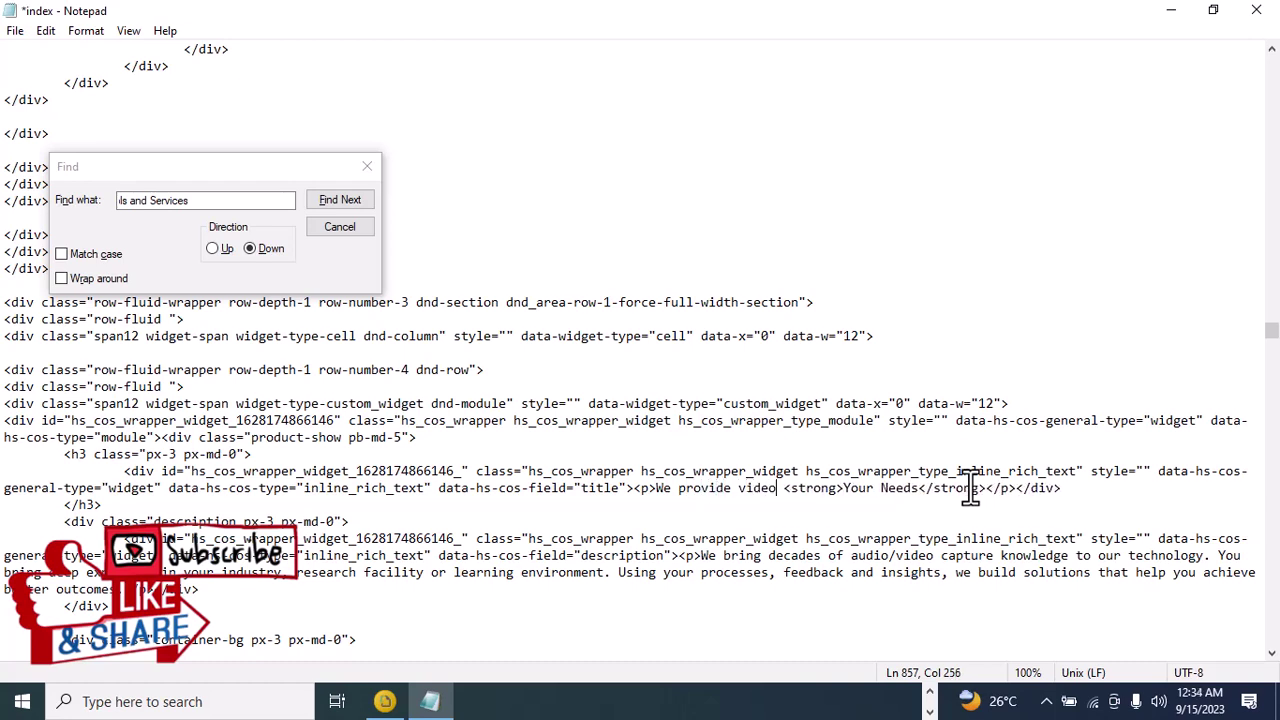
text(covera)
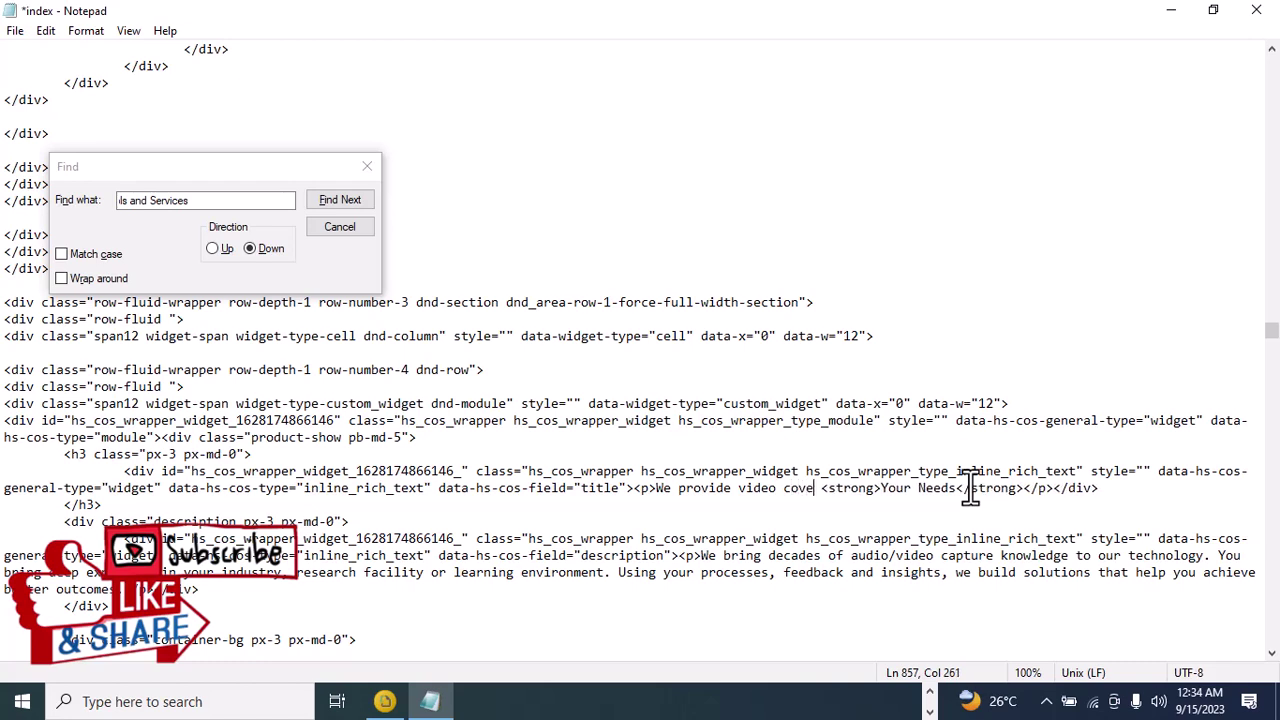
text(ge)
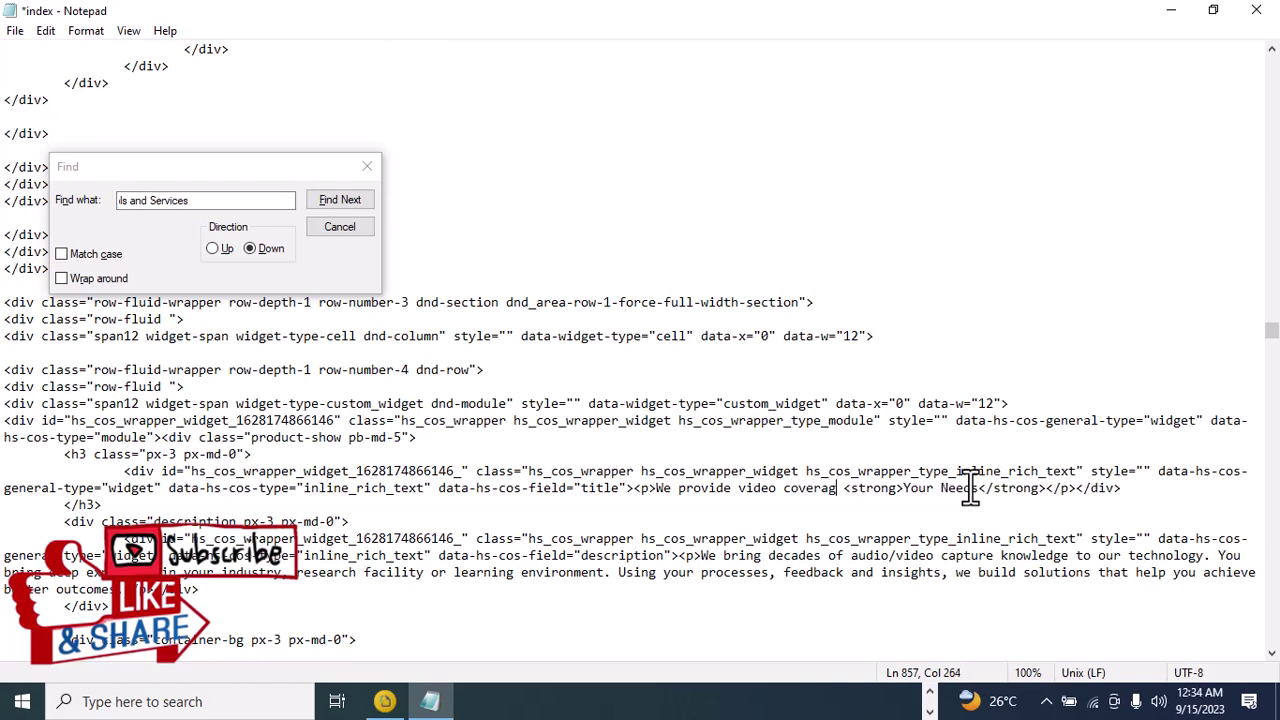
text( tail)
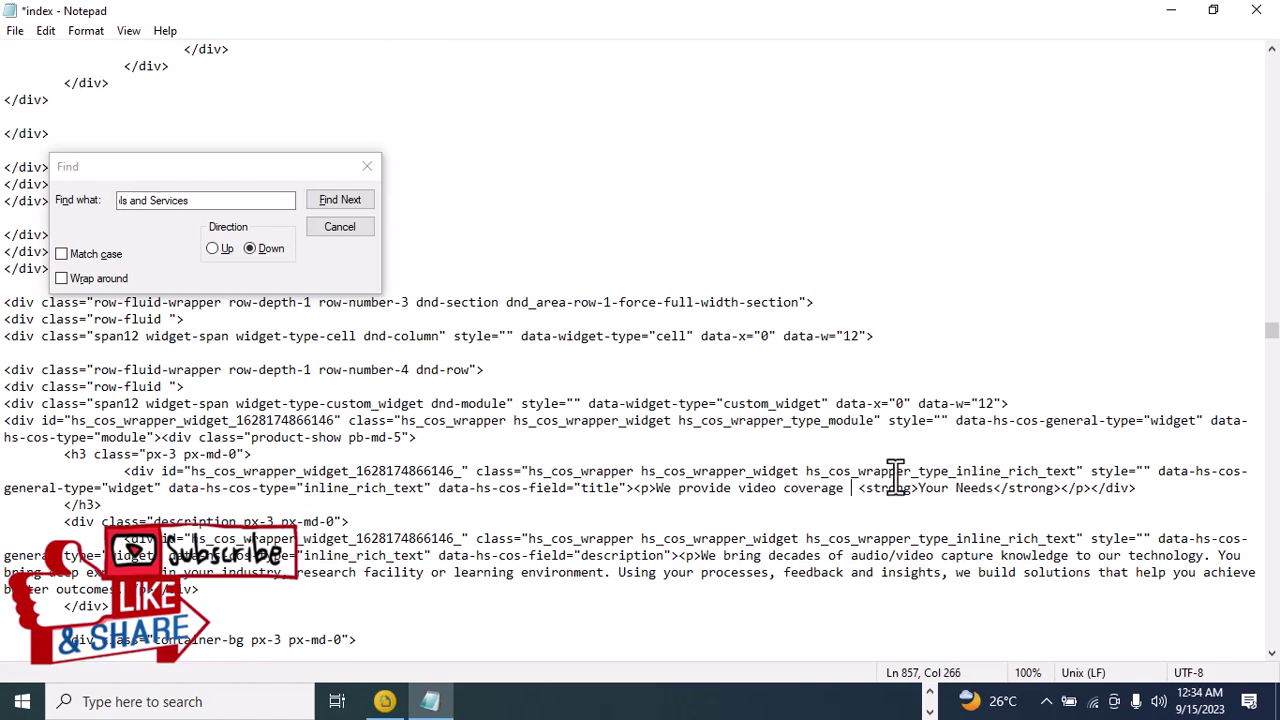
text(ored f)
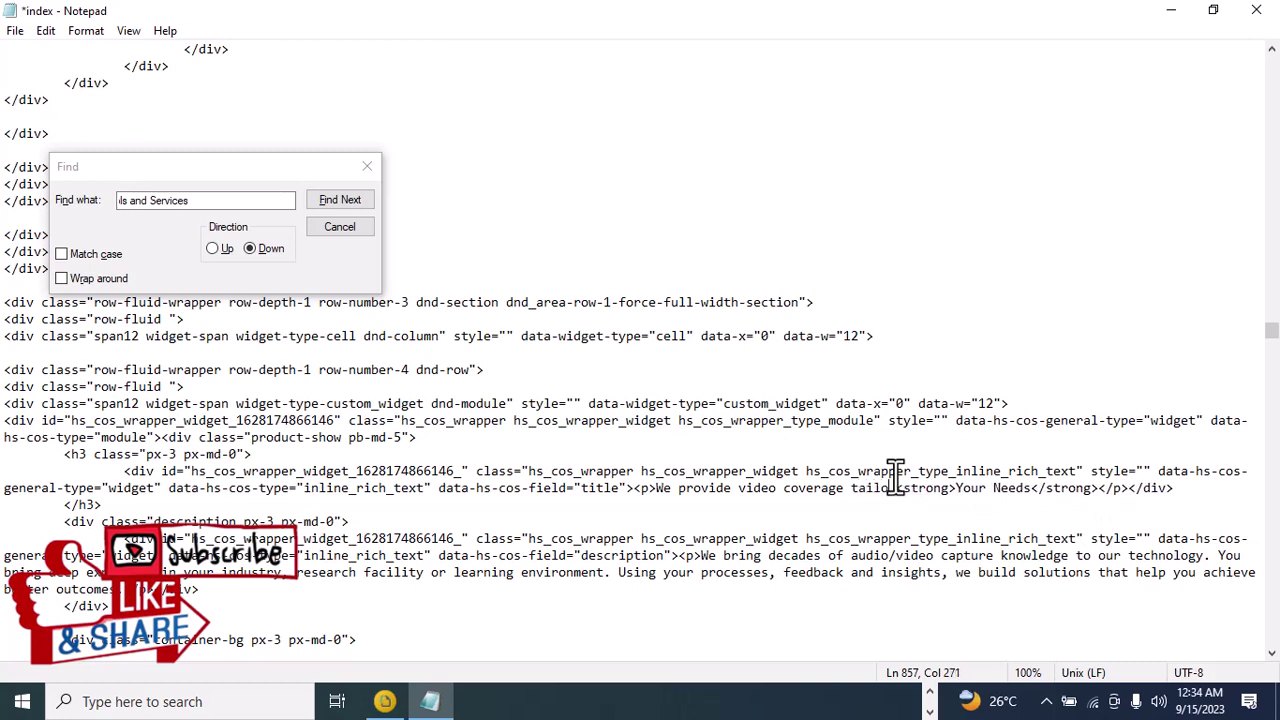
text(o)
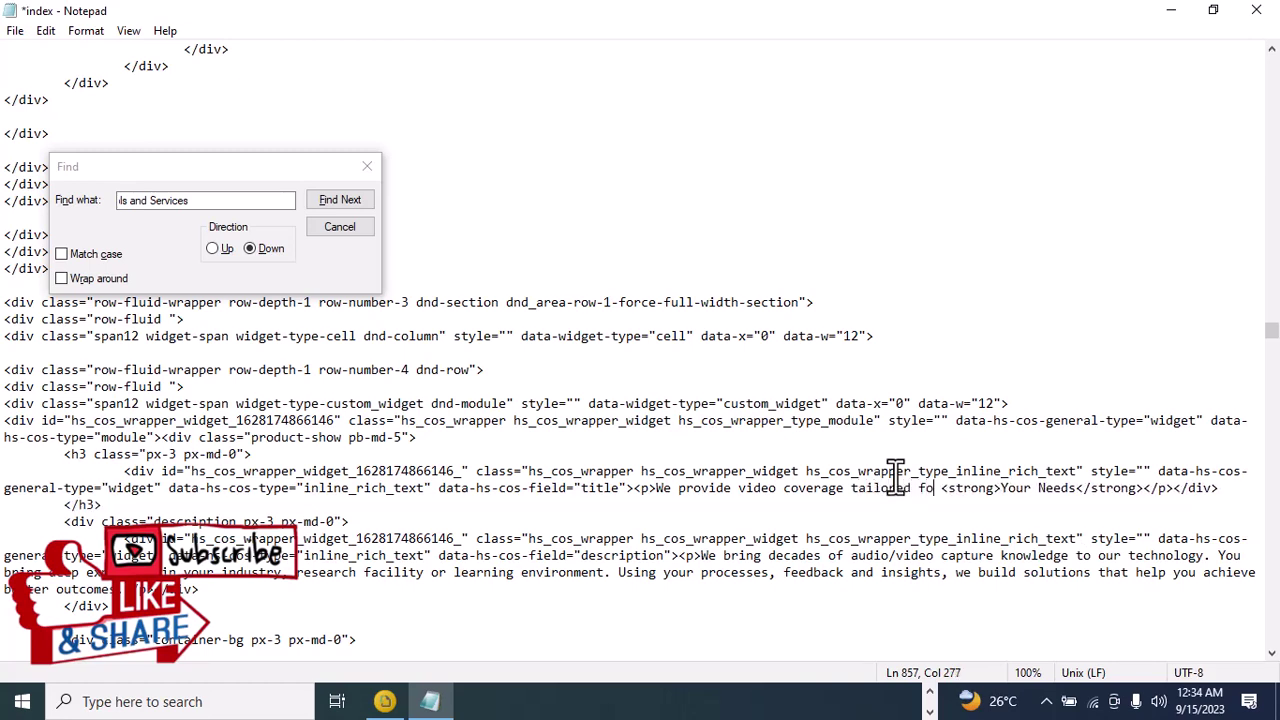
text(r you)
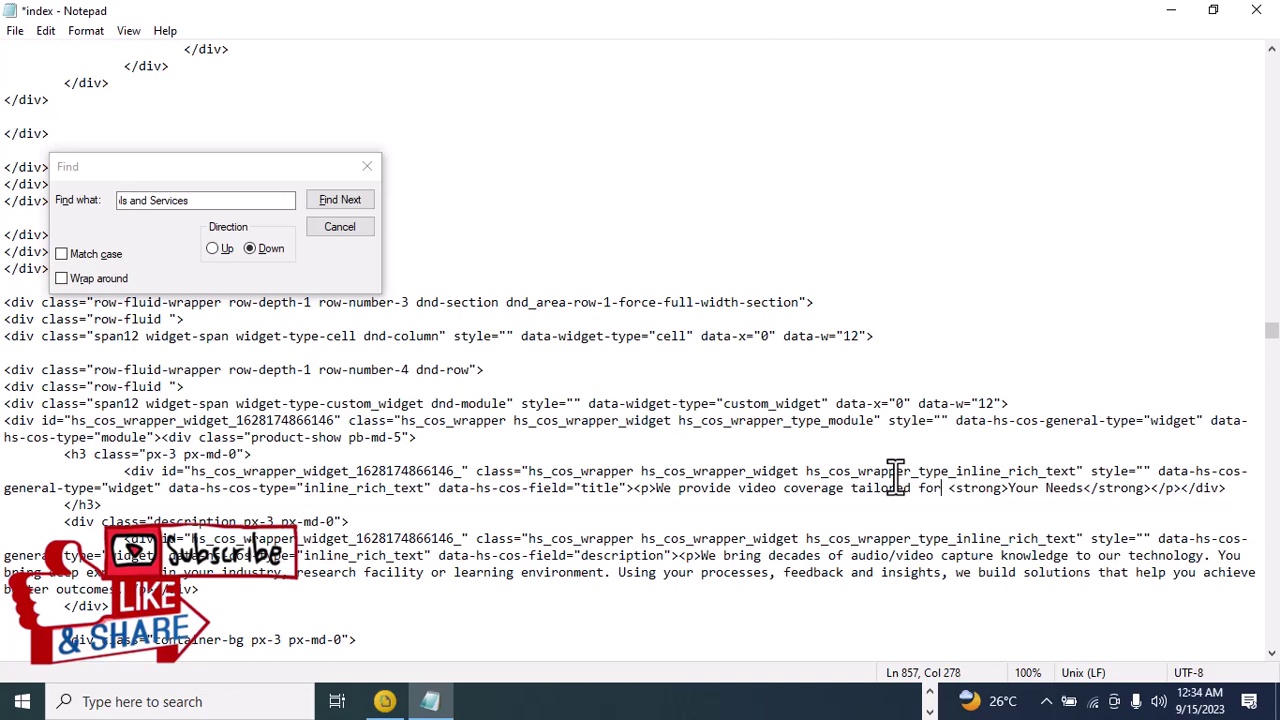
text(r)
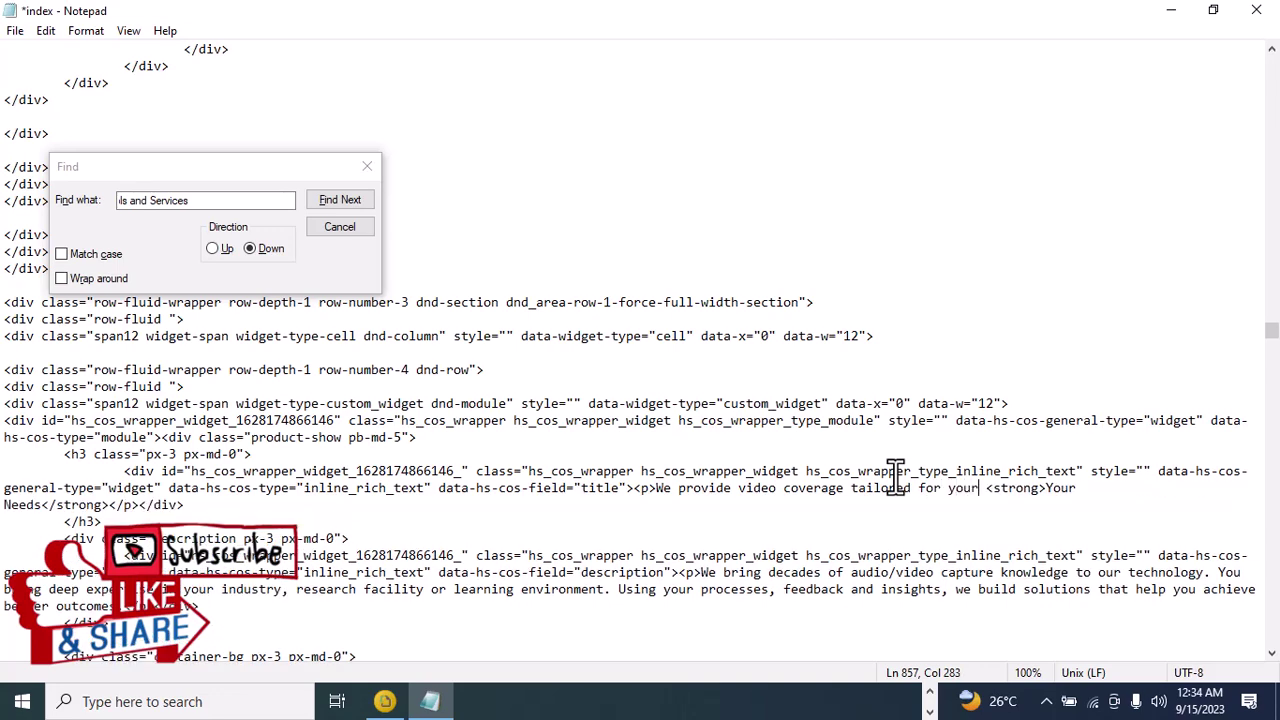
key(BackSpace)
key(BackSpace)
key(BackSpace)
key(BackSpace)
key(BackSpace)
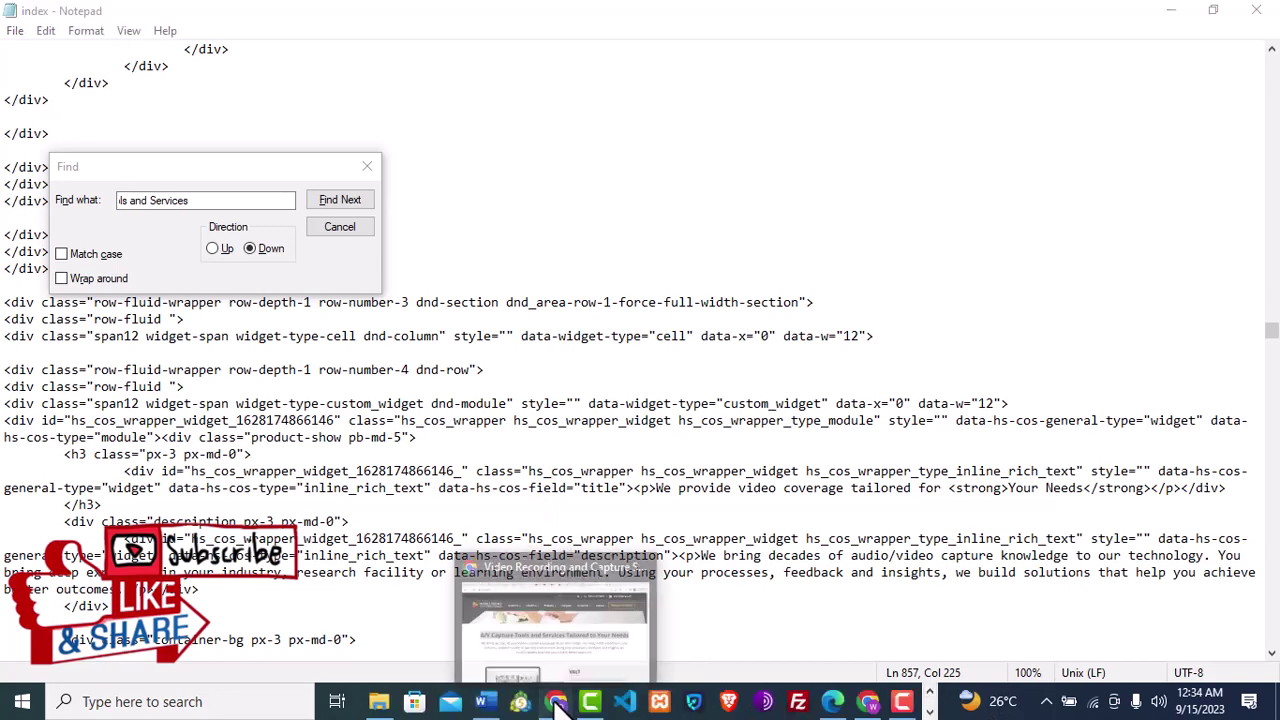
Step: Reload the offline index page in Edge and scroll to check the new 'tailored for Your Needs' heading
click(557, 703)
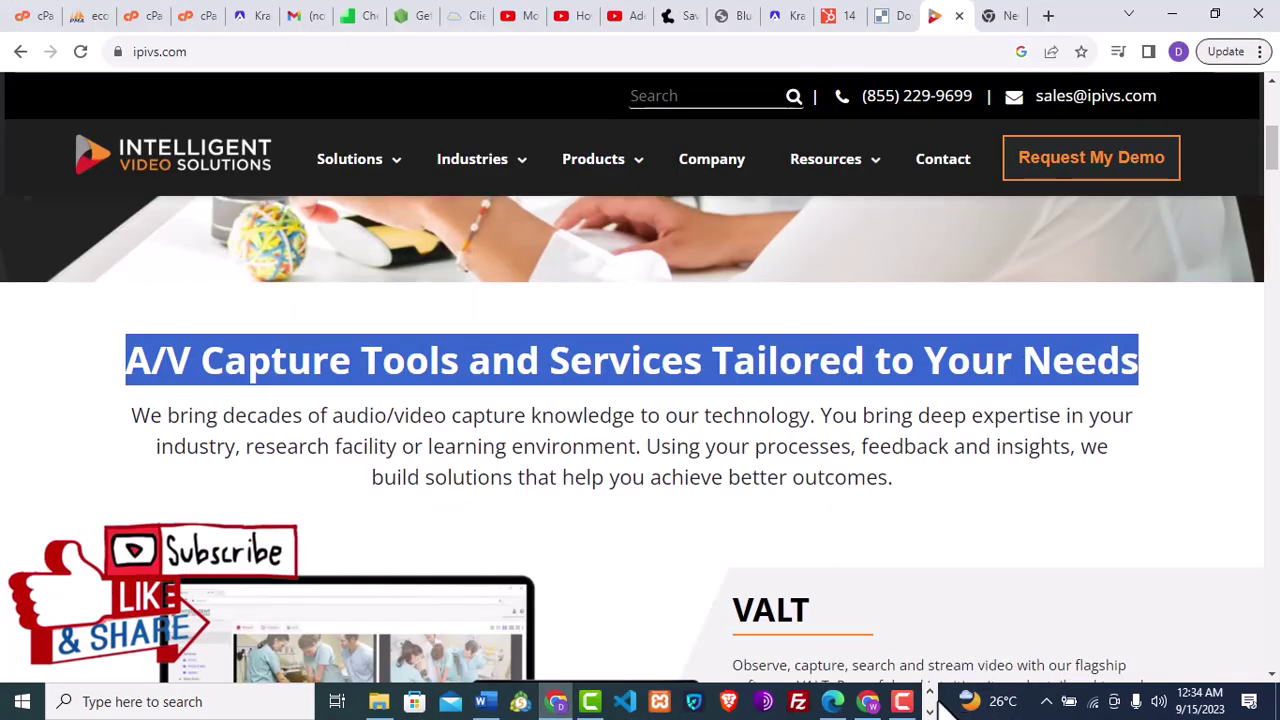
click(832, 701)
click(78, 44)
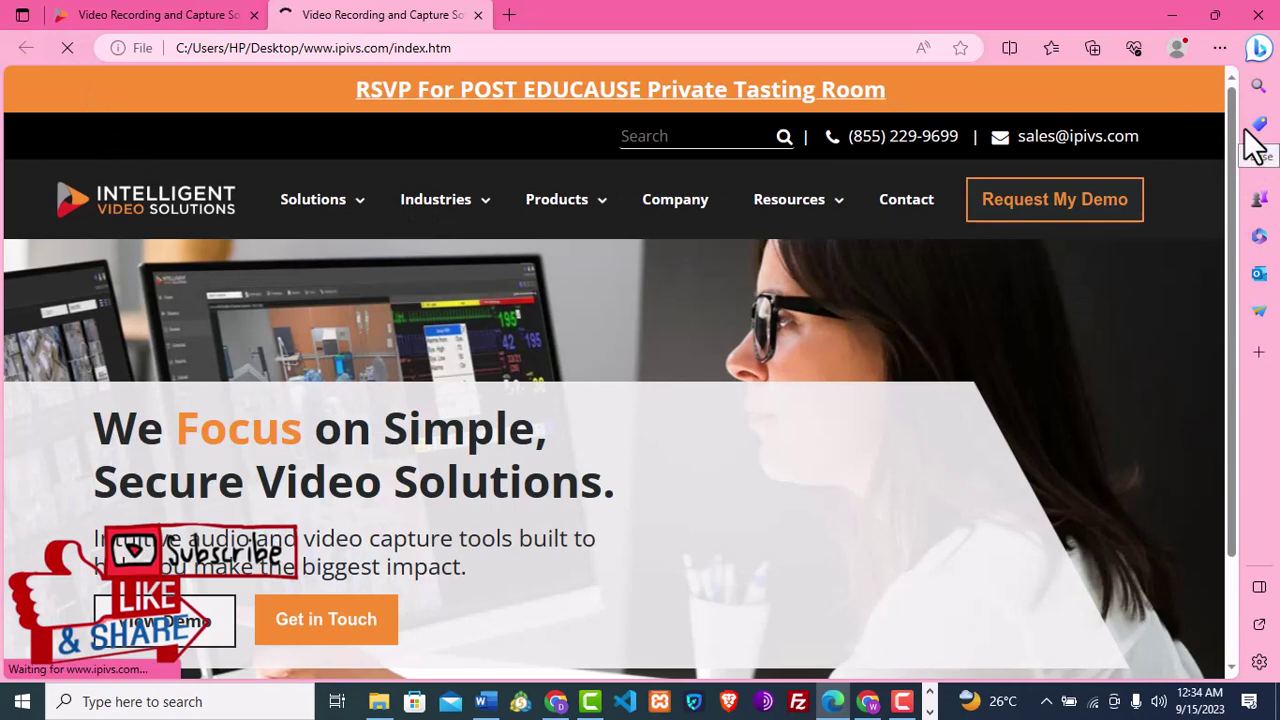
scroll(1233, 170, down, 5)
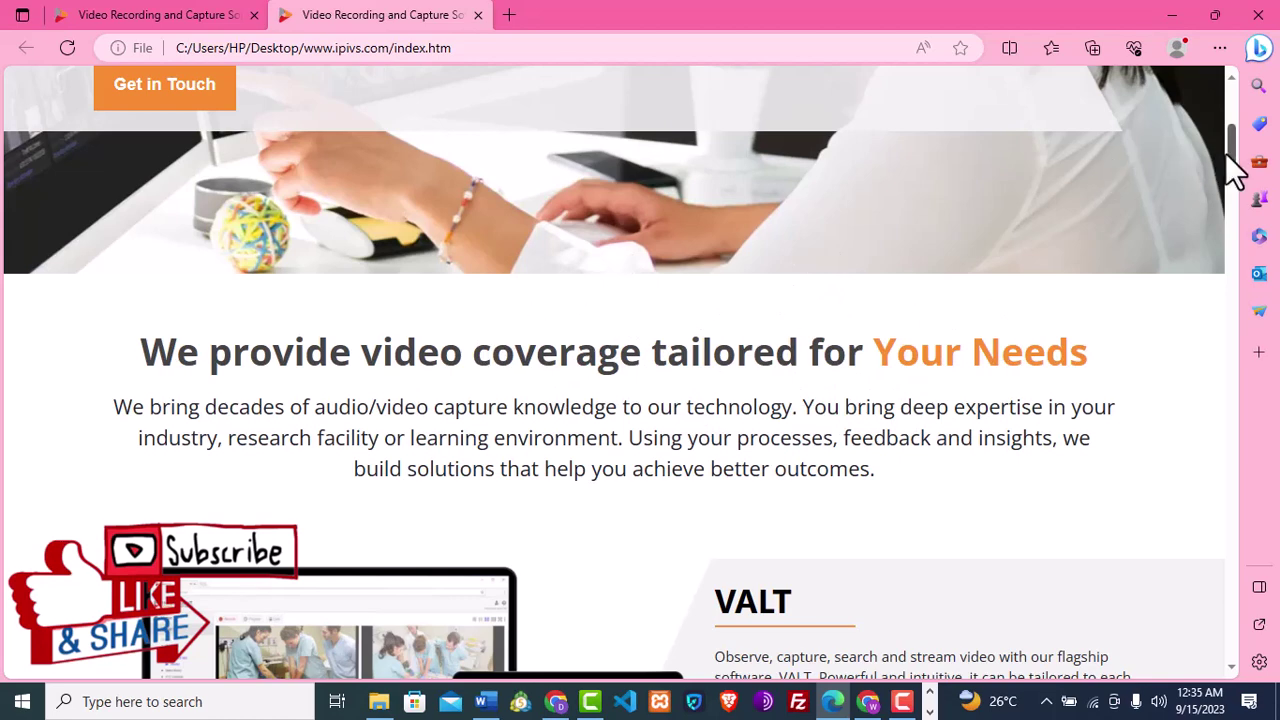
drag(1237, 170, 1120, 95)
mouse_move(490, 185)
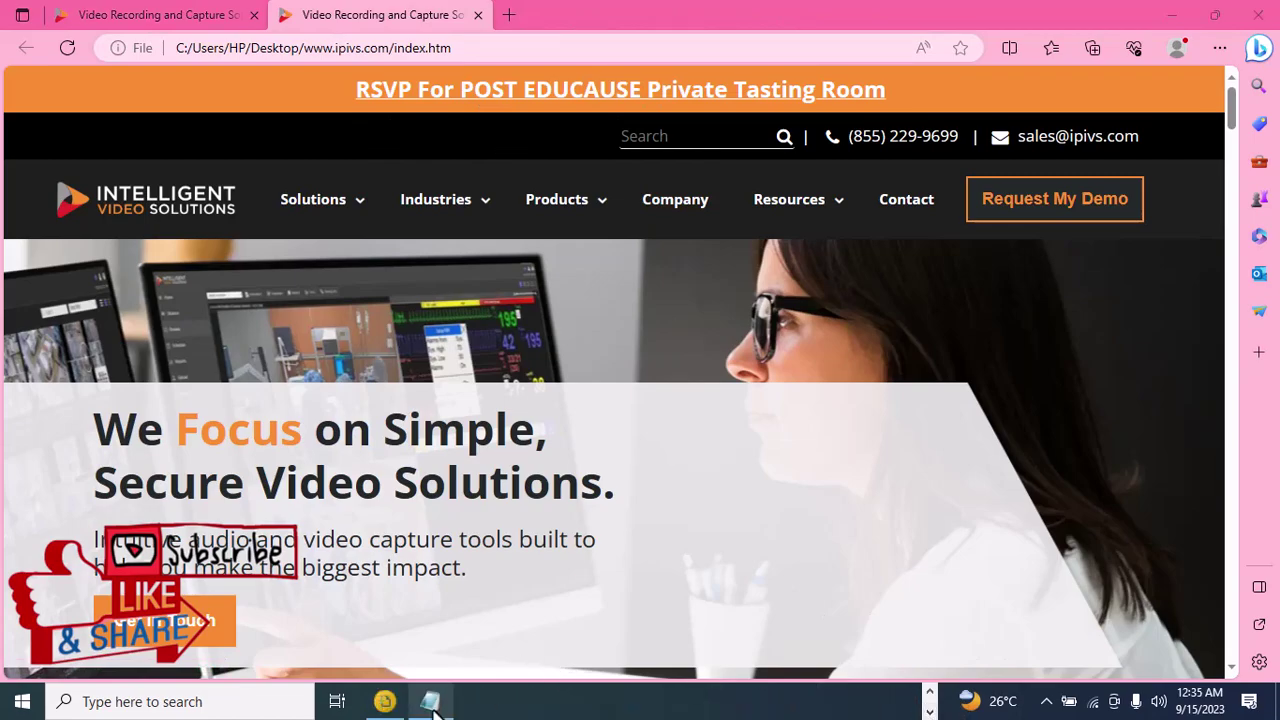
Step: Find the 'RSVP For POST EDUCAUSE Private Tasting Room' banner text in the Notepad index file
click(433, 705)
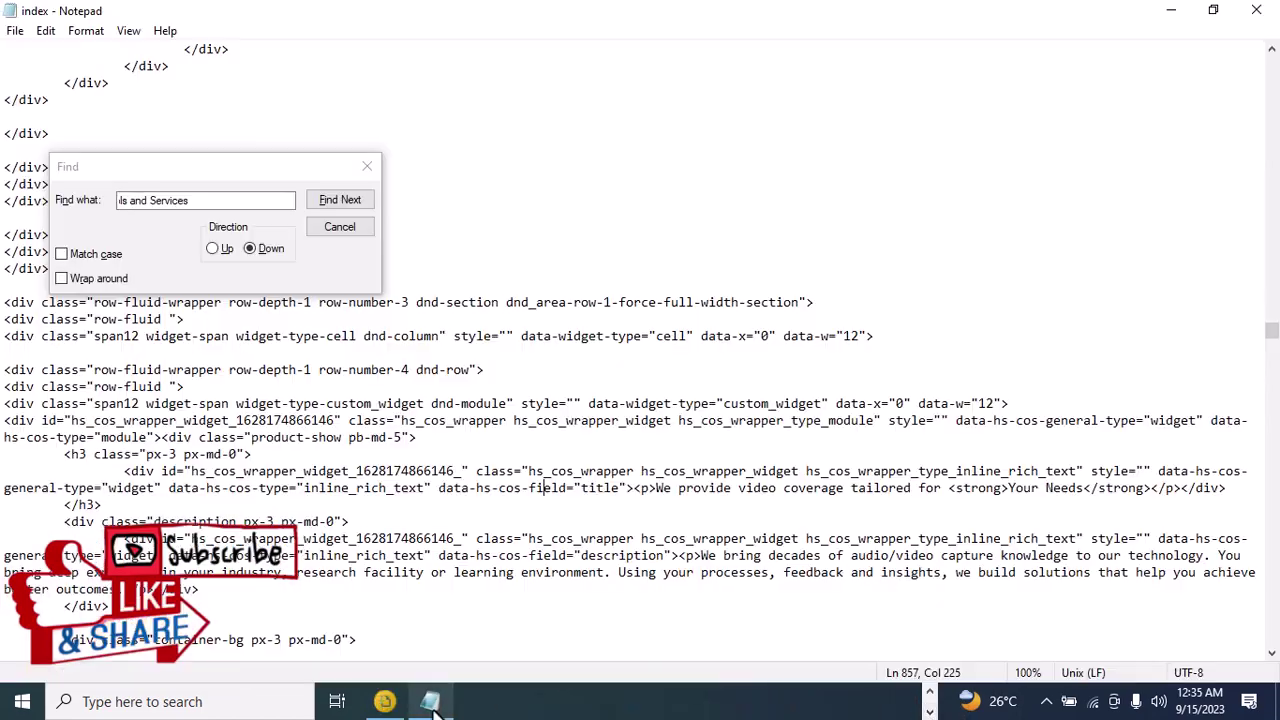
click(319, 232)
scroll(640, 350, up, 20)
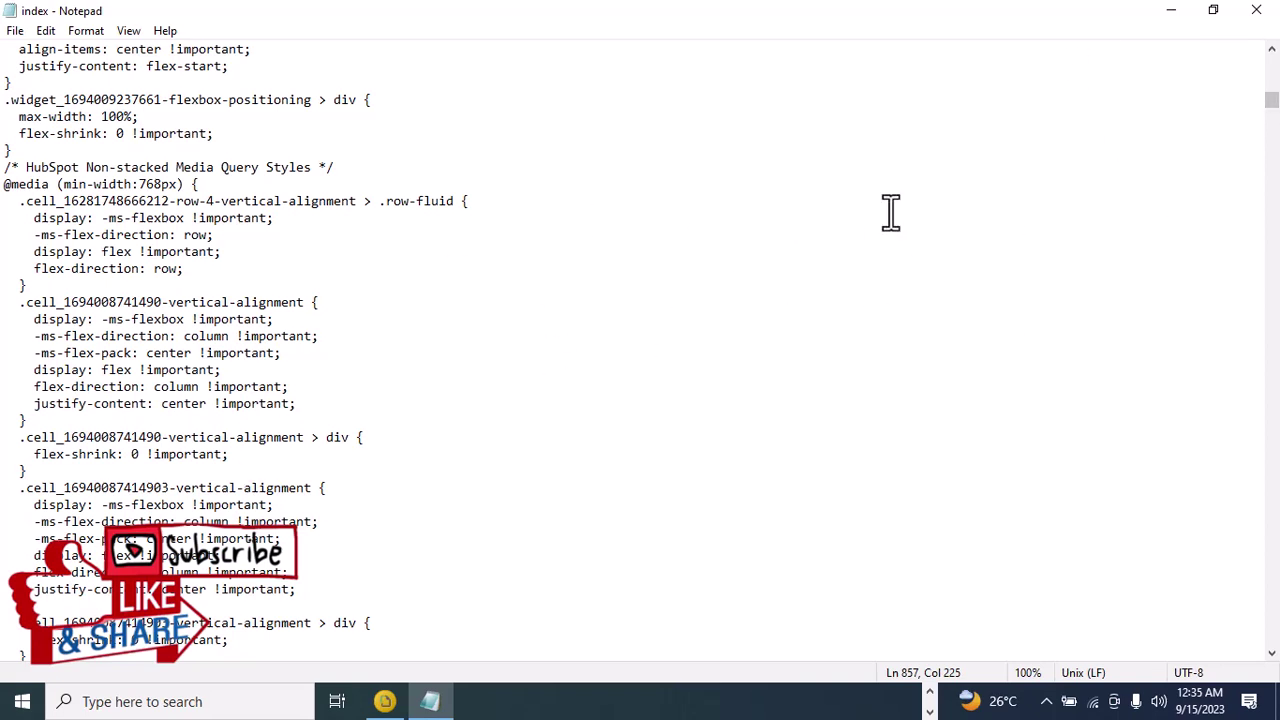
click(685, 297)
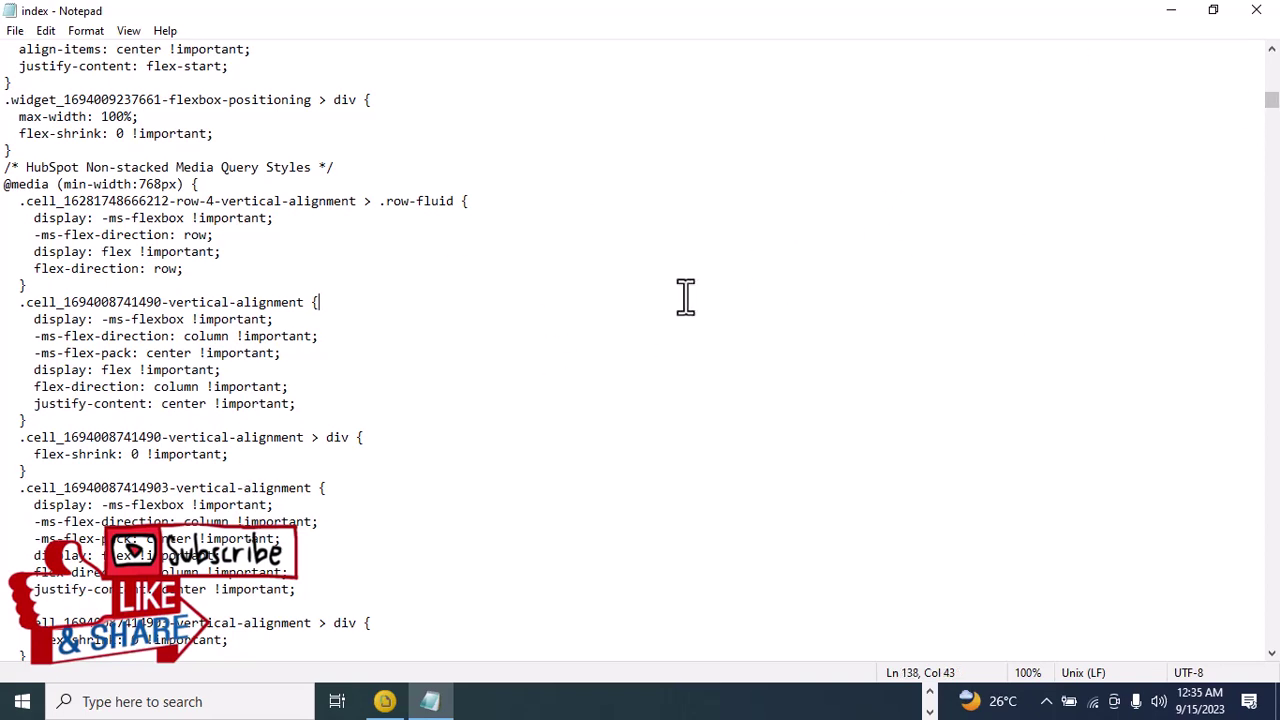
key(ctrl+f)
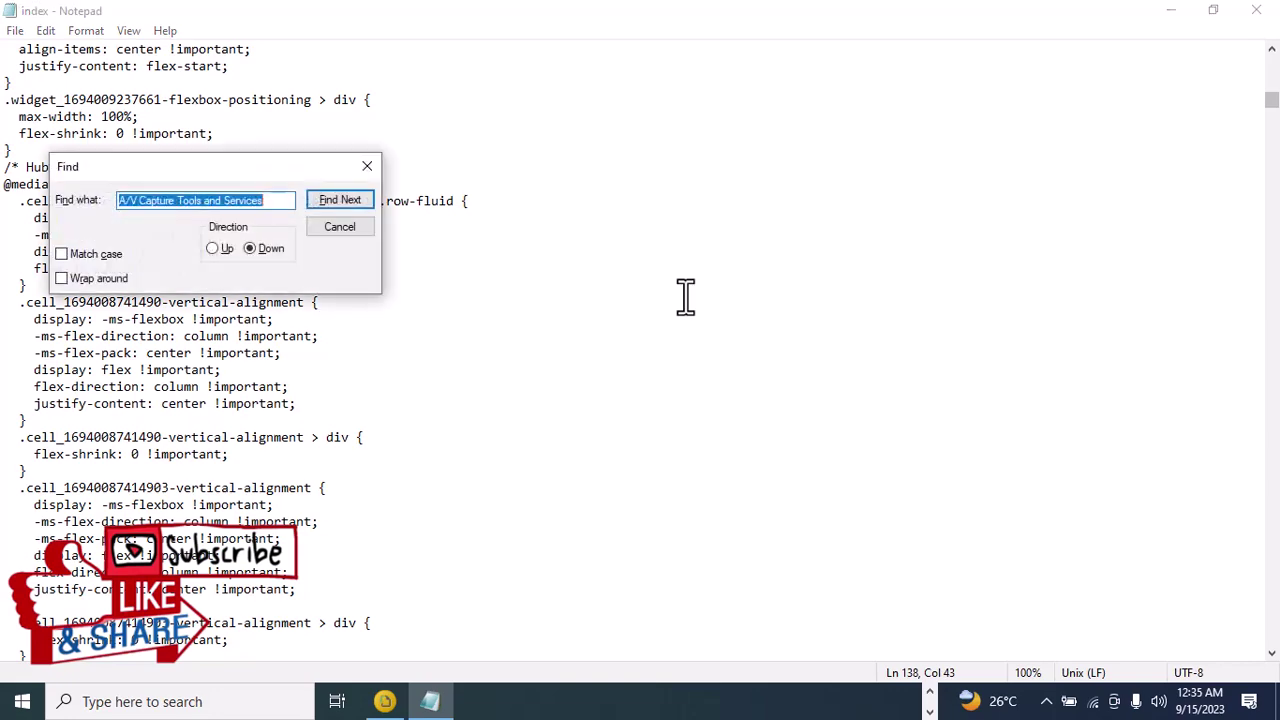
key(Return)
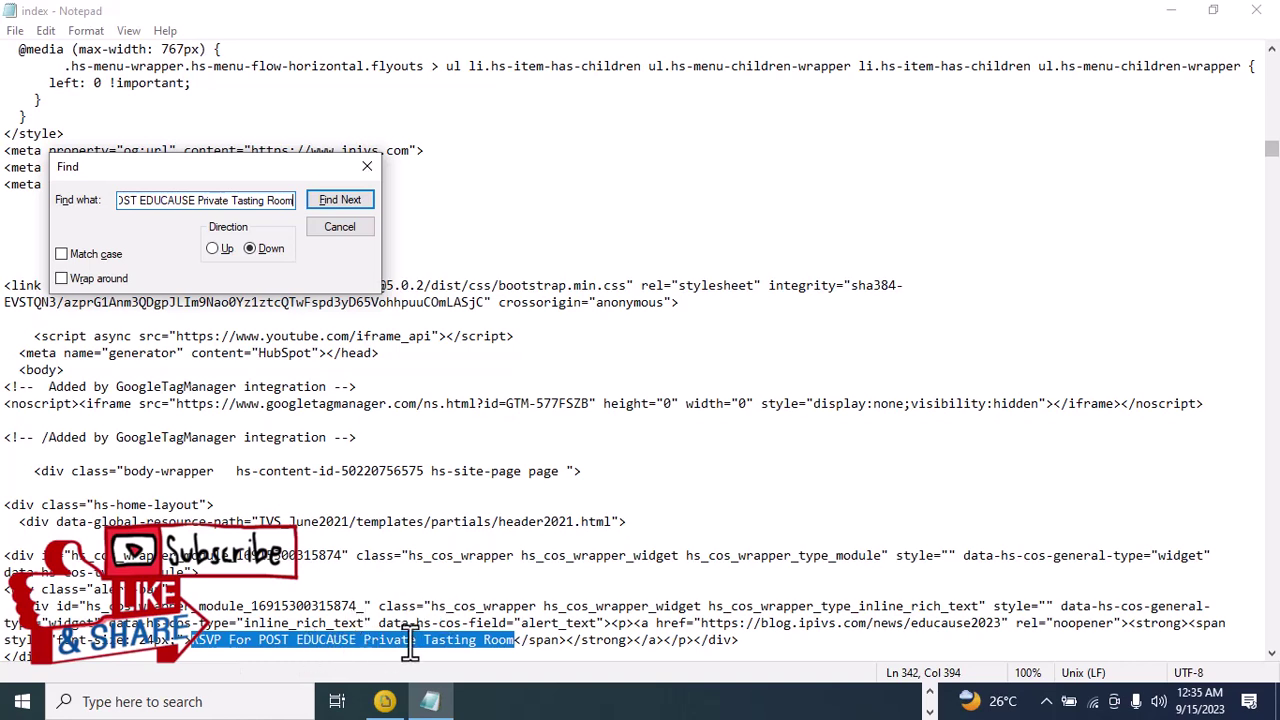
Step: Replace the banner text with 'Welcome to our website' and reload the offline page in Edge
click(512, 644)
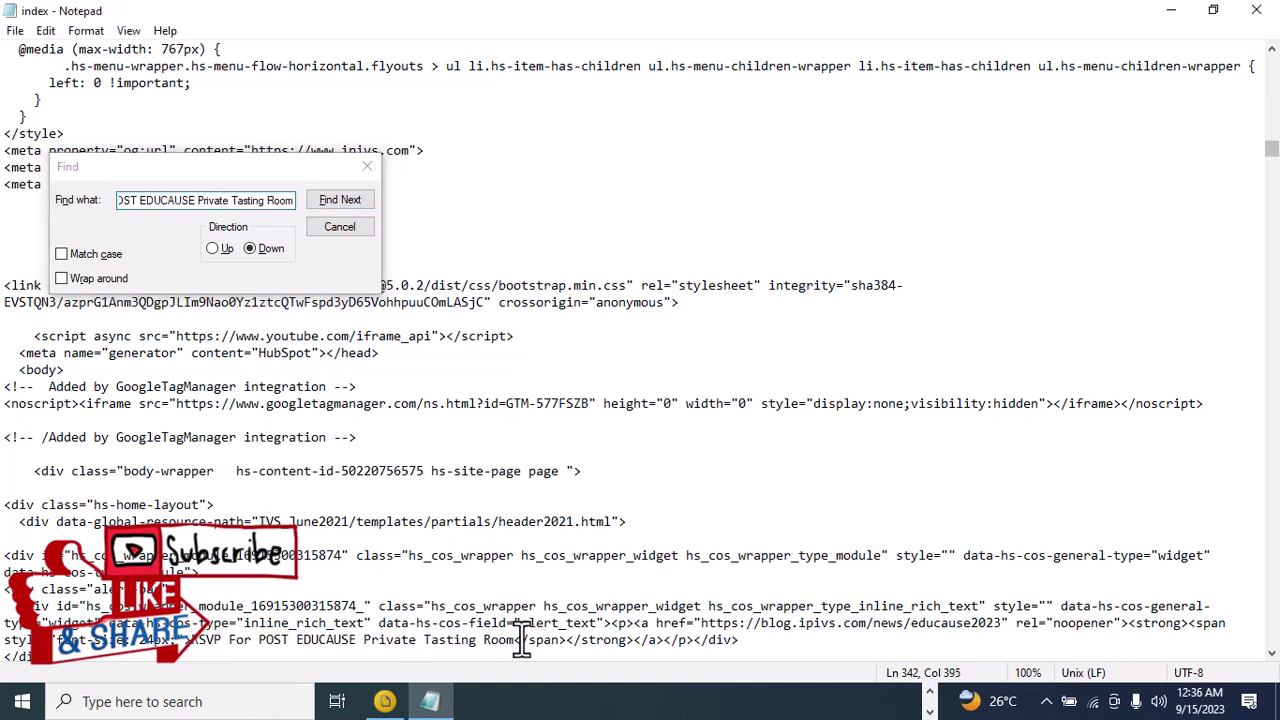
drag(518, 644, 230, 668)
click(198, 592)
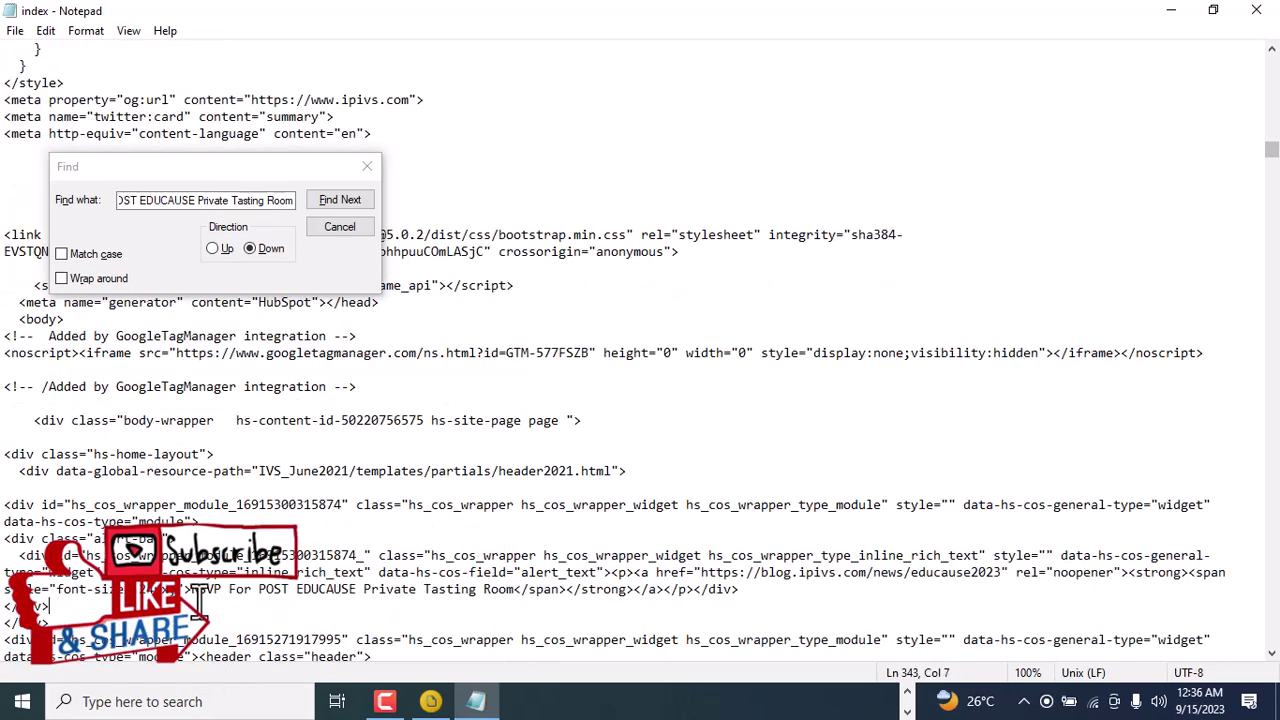
mouse_move(198, 592)
mouse_down()
mouse_move(438, 618)
mouse_move(487, 592)
mouse_move(165, 565)
mouse_move(386, 574)
mouse_move(190, 593)
mouse_up()
click(487, 592)
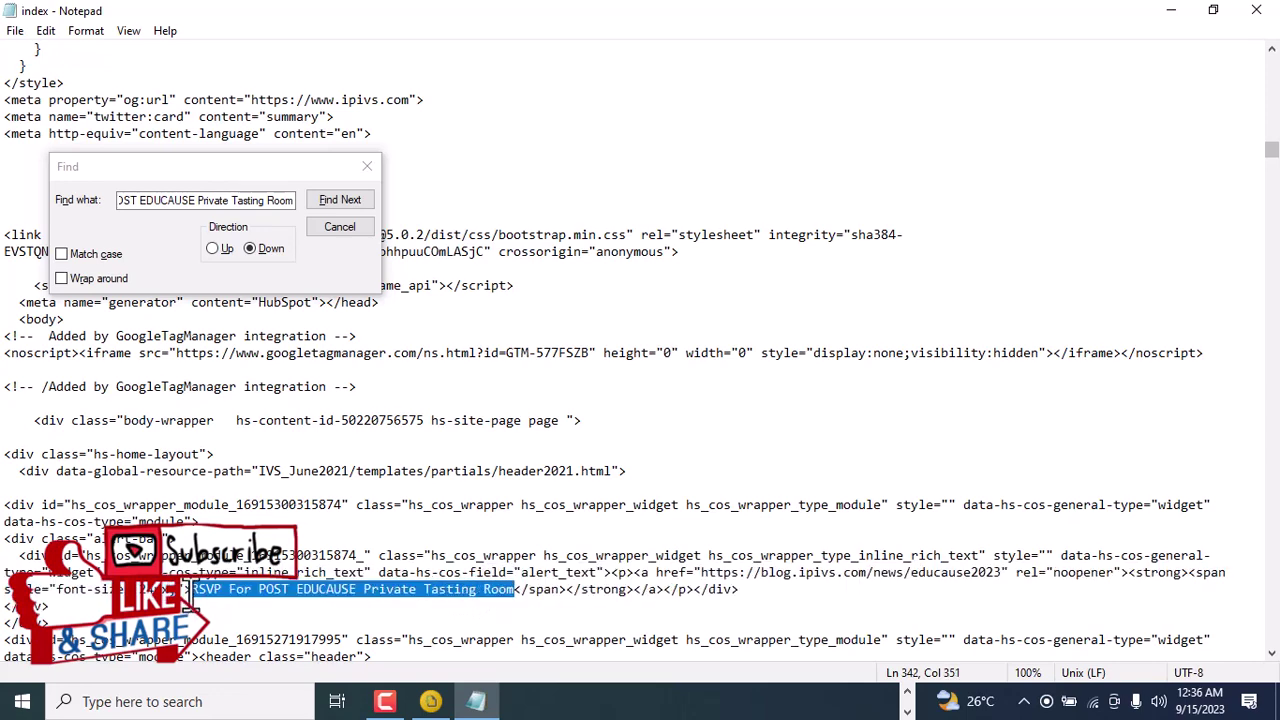
text(We)
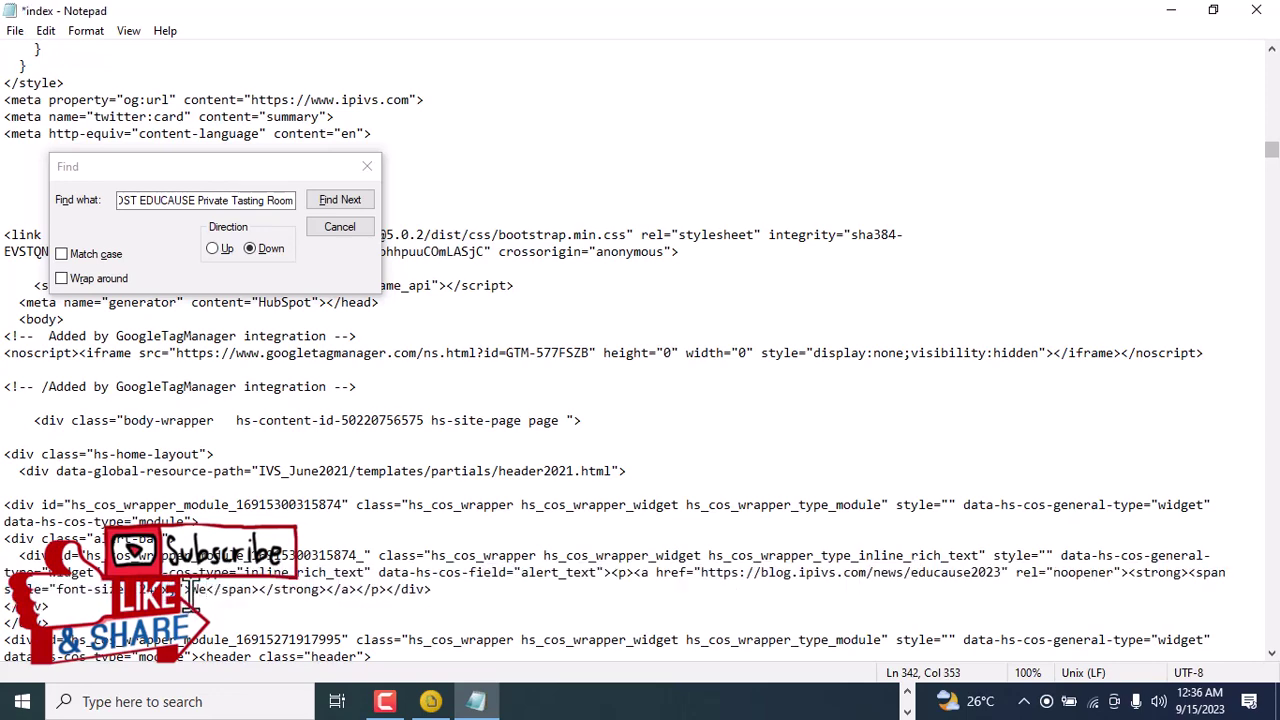
text(lcom)
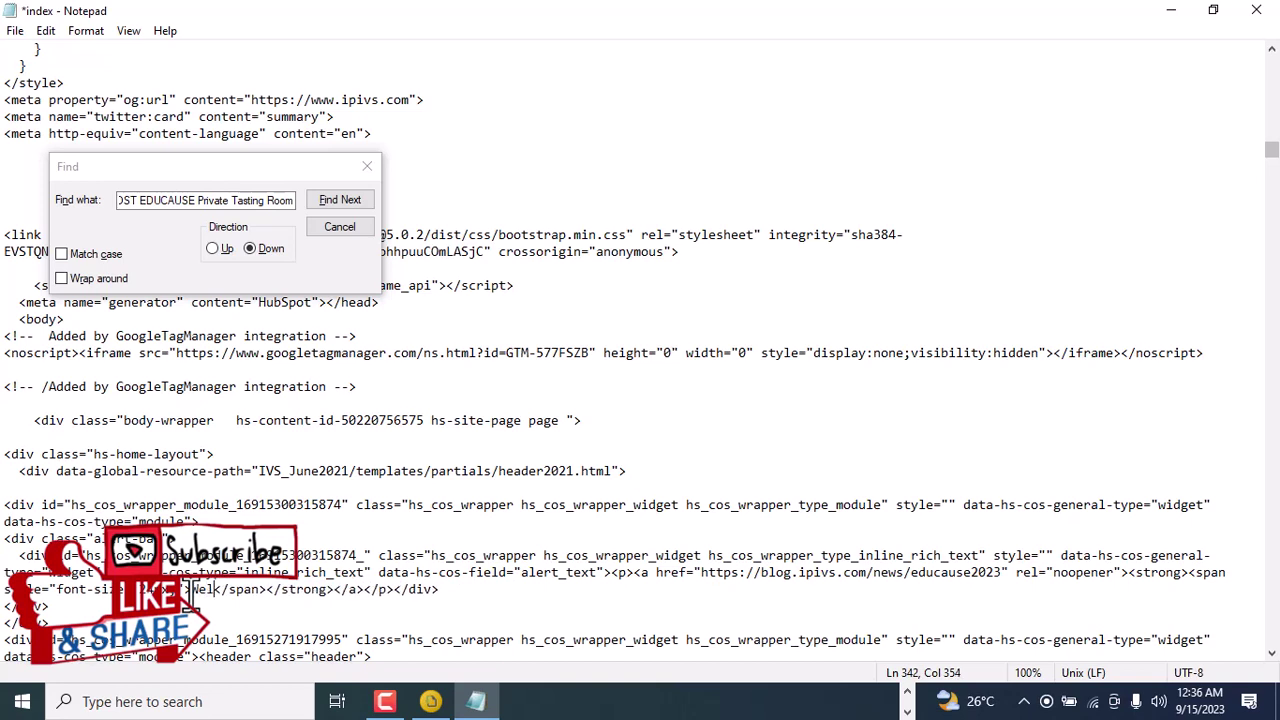
text(e to o)
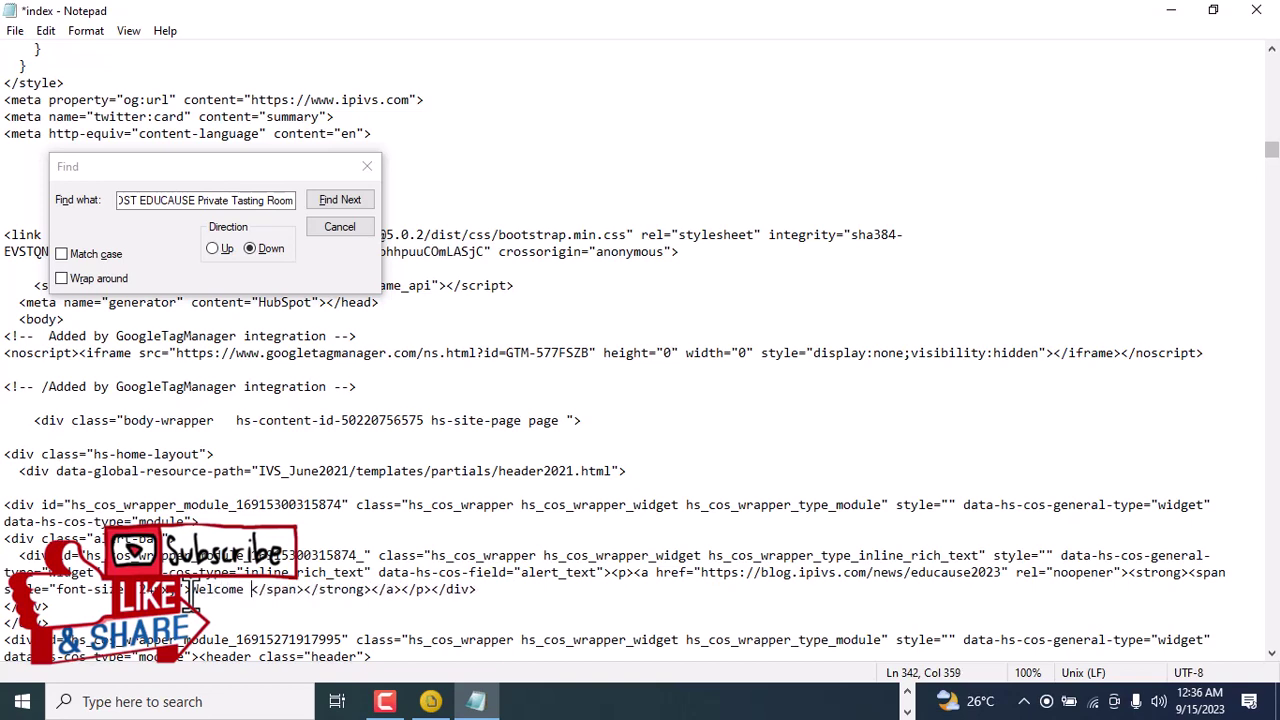
text(ur website)
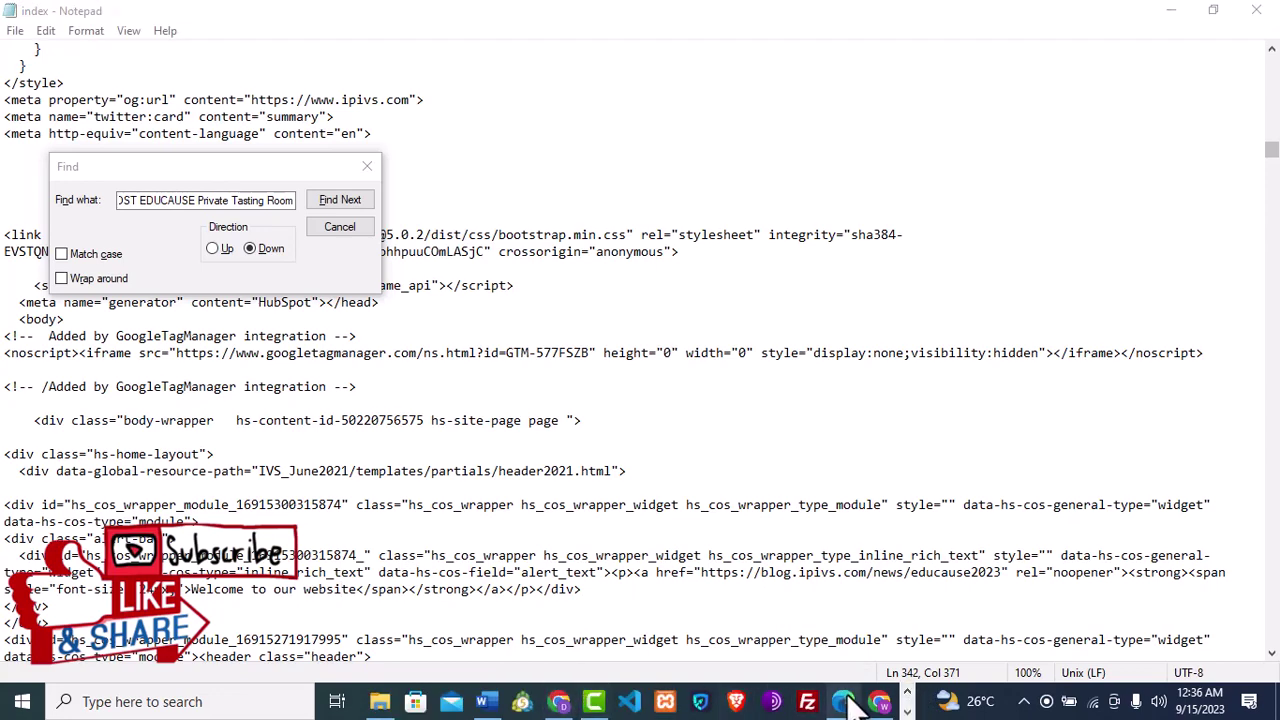
click(845, 702)
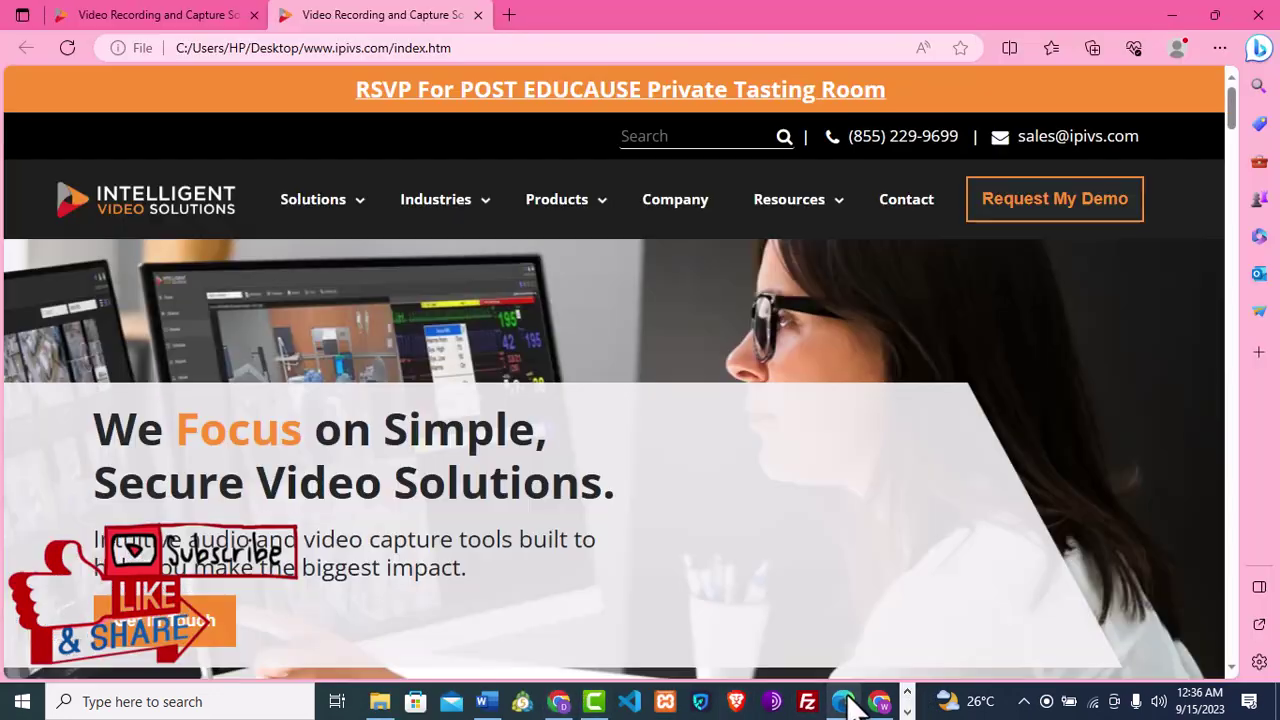
click(70, 50)
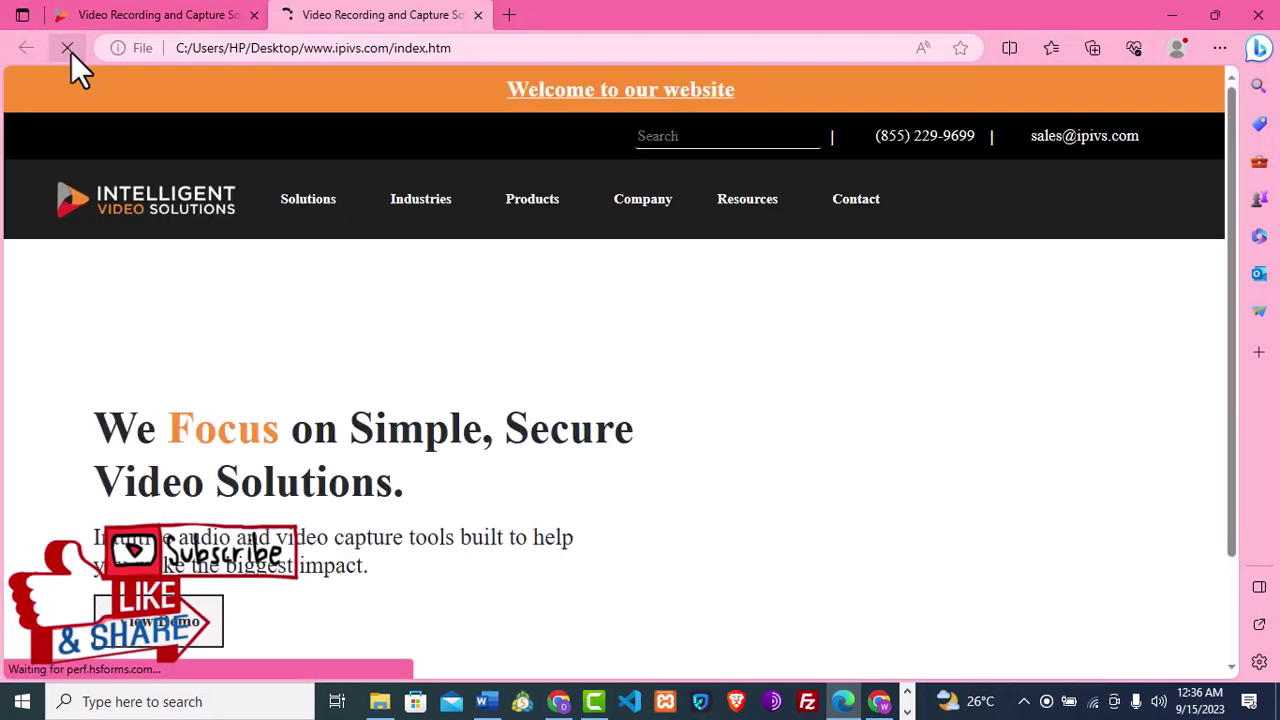